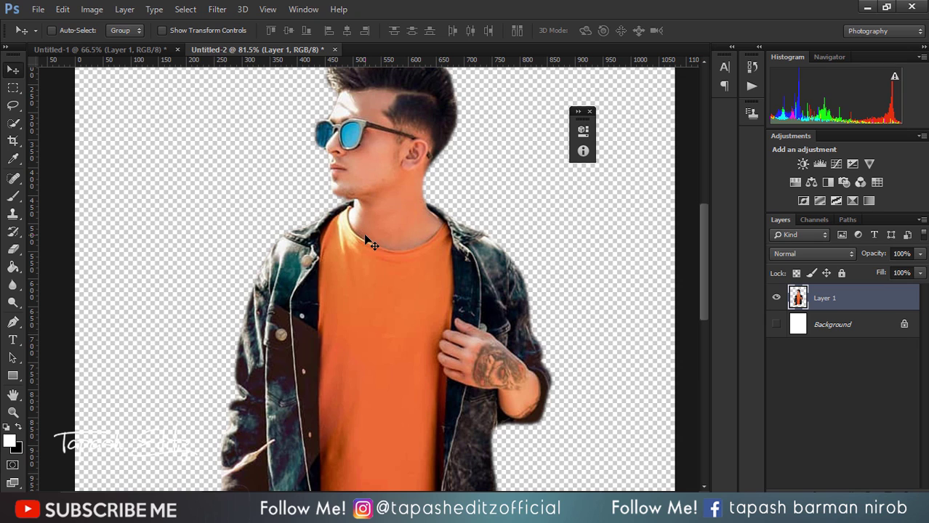
Step: Adjust Layer 1 with the Camera Raw filter: Highlights +12, Shadows +12, Whites -100 and slightly reduced Vibrance
left_click(217, 9)
left_click(250, 88)
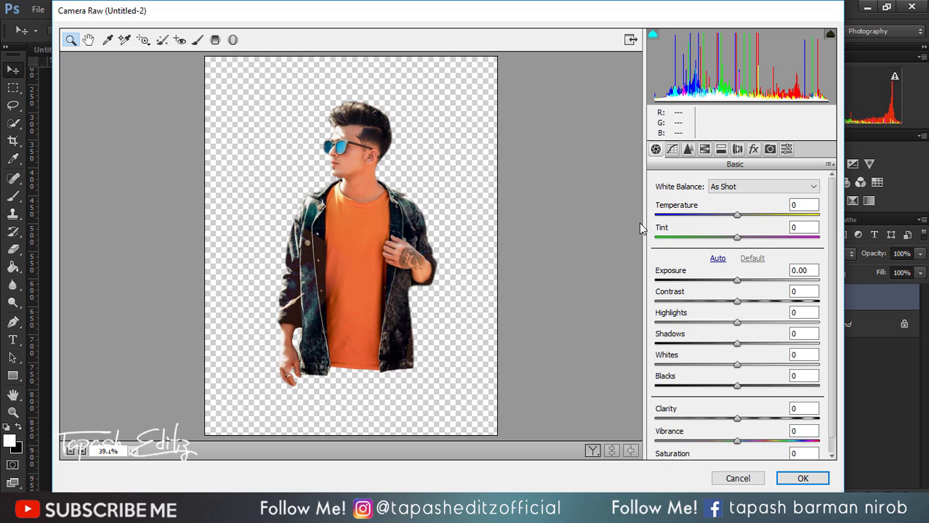
left_click_drag(737, 343, 663, 359)
left_click_drag(737, 323, 753, 351)
mouse_move(736, 387)
left_mouse_down()
mouse_move(744, 388)
mouse_move(736, 389)
left_mouse_up()
left_click_drag(737, 440, 735, 441)
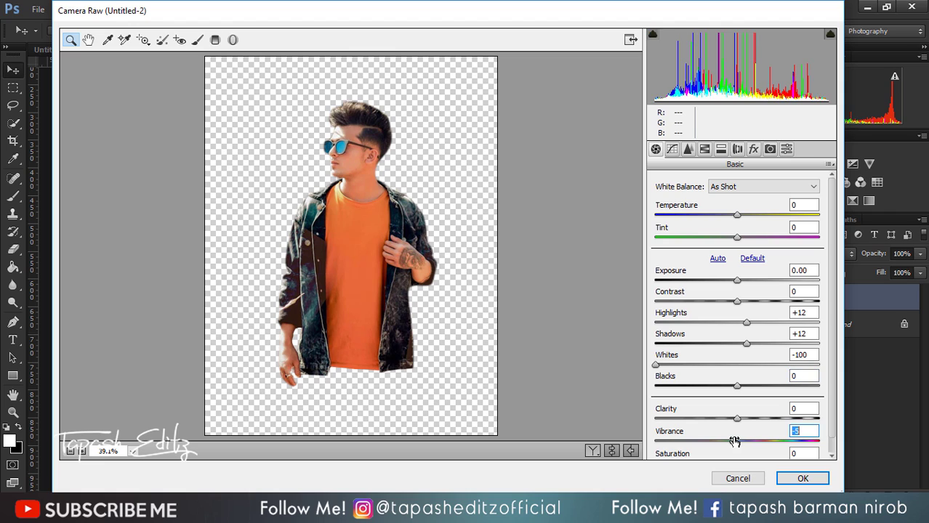
left_click(778, 480)
key("ctrl+0")
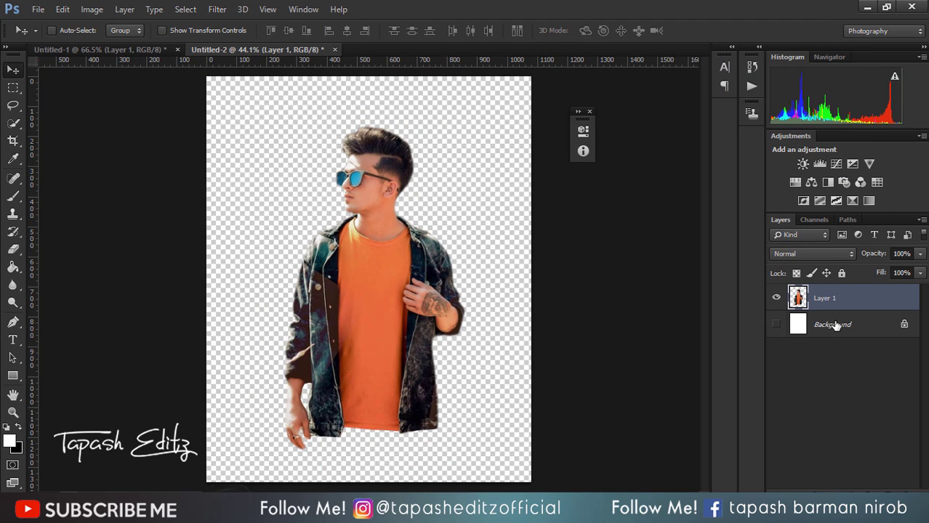
Step: Delete the hidden Background layer from the document
left_click(836, 325)
left_click(909, 488)
left_click(411, 202)
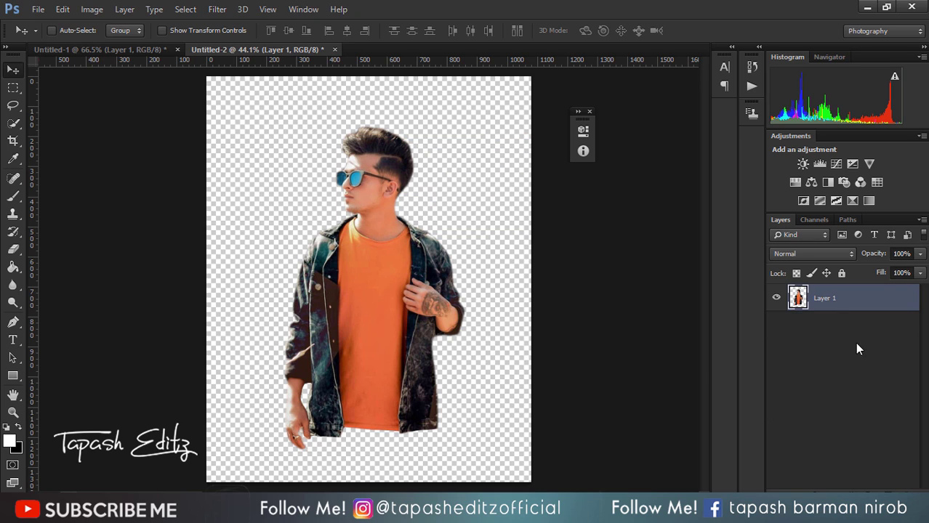
Step: Add a new layer above Layer 1 and name it "LIne ART"
left_click(897, 491)
double_click(824, 298)
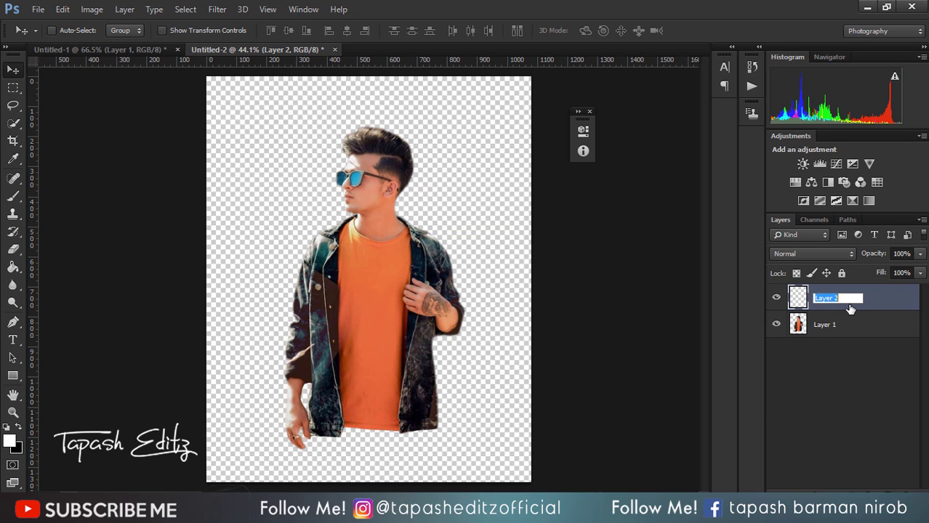
type("LIne ART")
key("Return")
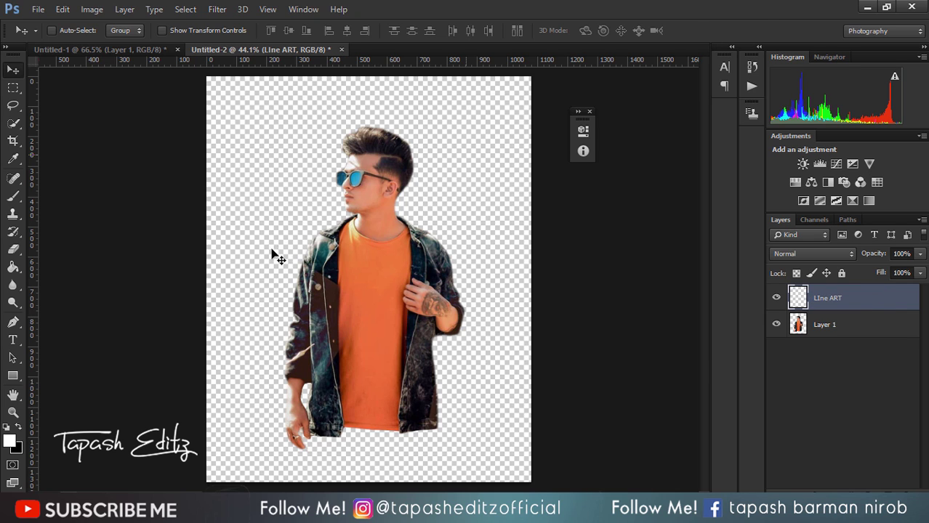
Step: Set up the Brush tool with a white foreground color and a 10 px size
left_click(13, 196)
left_click(14, 444)
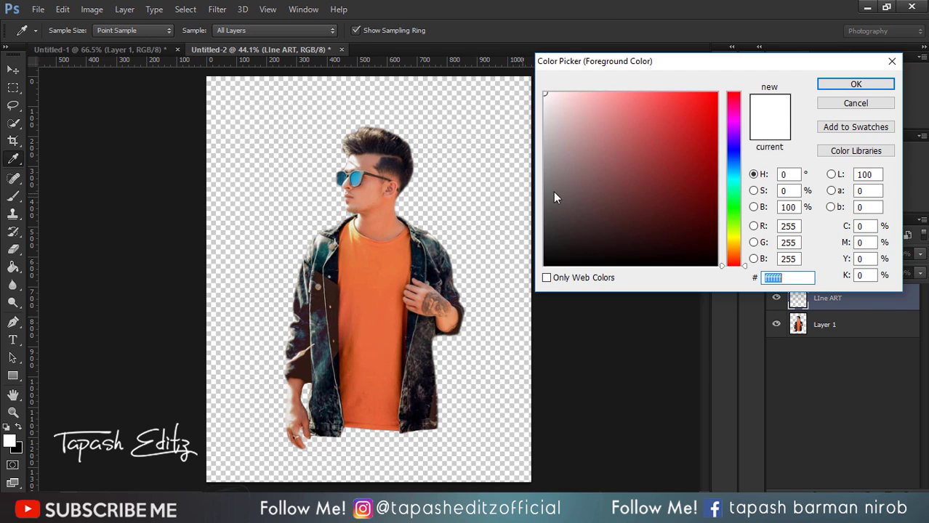
left_click(836, 85)
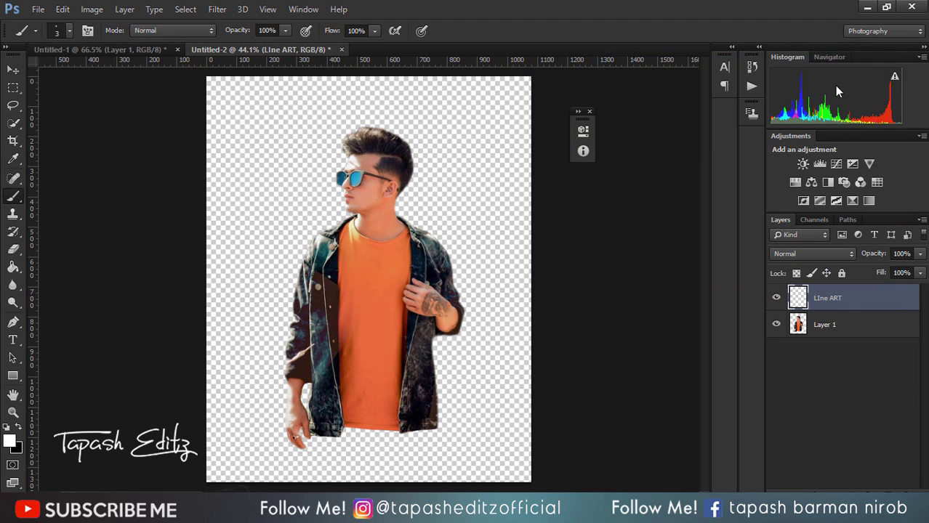
left_click(68, 30)
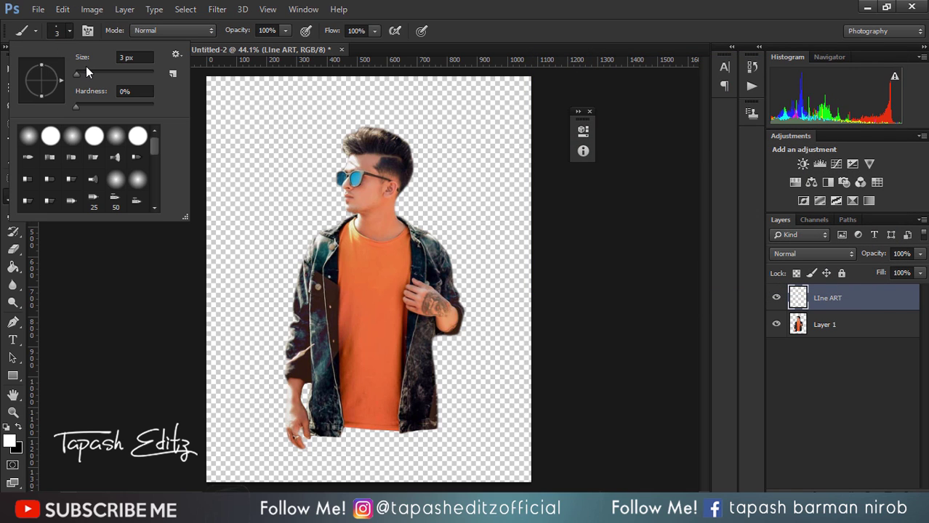
left_click_drag(77, 74, 80, 74)
left_click(376, 259)
scroll(370, 259, "up", 7)
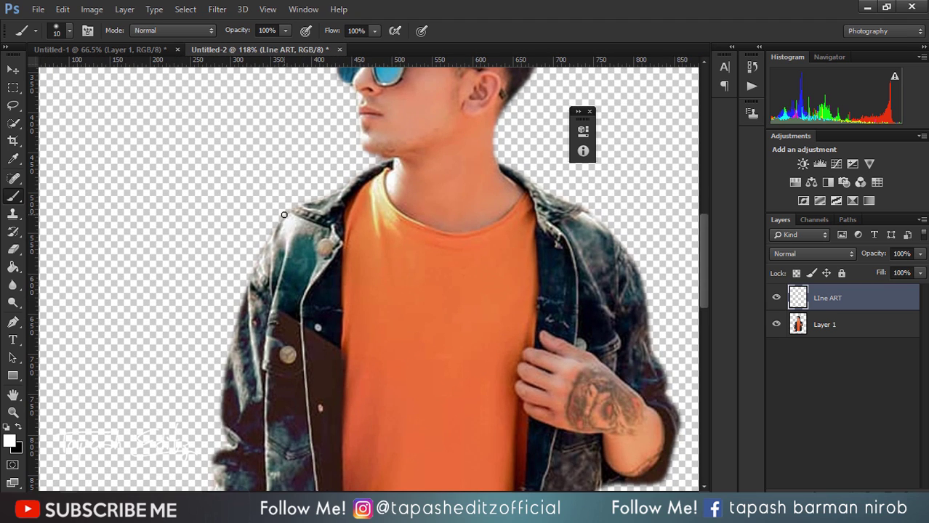
Step: Using a 20 px brush, paint a white outline along the jacket's shoulder and sleeve on the lowered-arm side
scroll(284, 215, "down", 2)
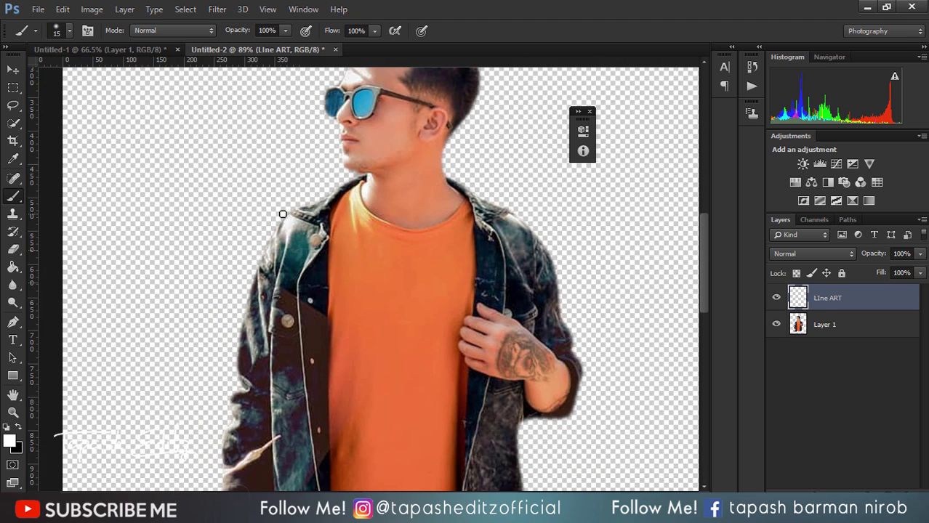
scroll(286, 215, "down", 2)
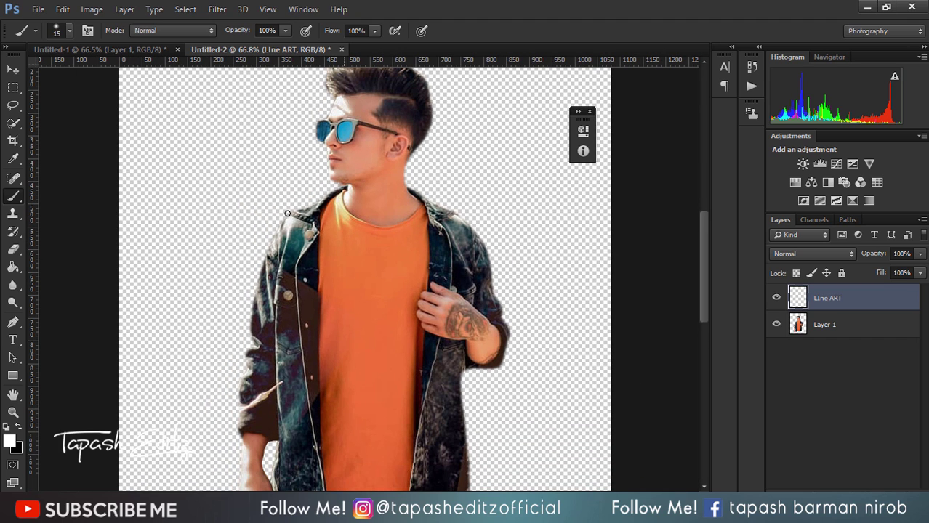
scroll(287, 212, "down", 1)
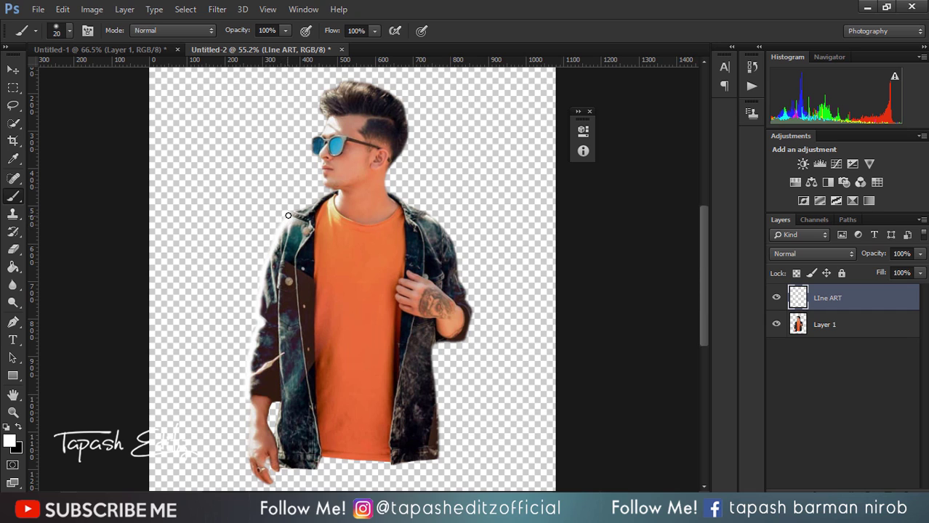
left_click(774, 327)
left_click(775, 327)
Step: Paint the white outline from the neck around the raised arm's sleeve, down the jacket side and along the bottom hem
scroll(365, 191, "up", 4)
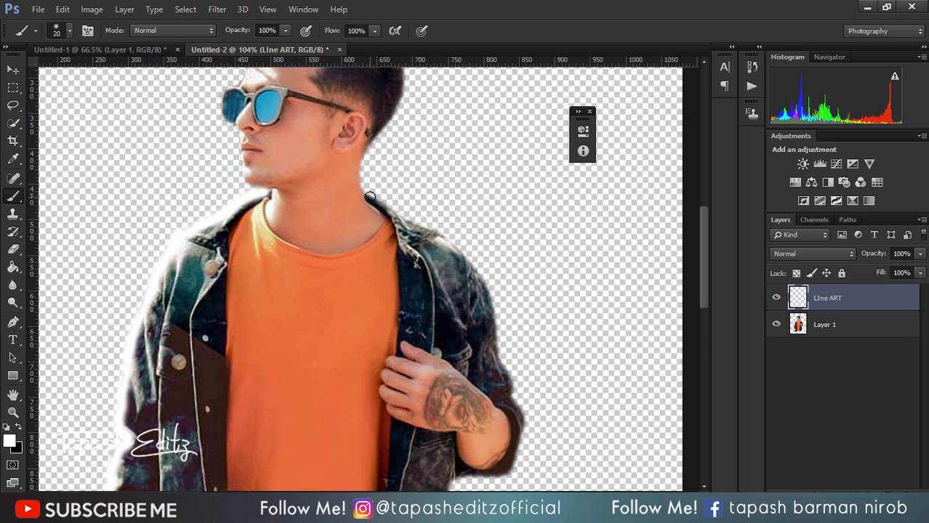
mouse_move(369, 192)
left_mouse_down()
mouse_move(450, 238)
mouse_move(492, 301)
mouse_move(508, 401)
mouse_move(523, 419)
mouse_move(520, 443)
mouse_move(510, 469)
mouse_move(459, 480)
left_mouse_up()
scroll(504, 294, "down", 2)
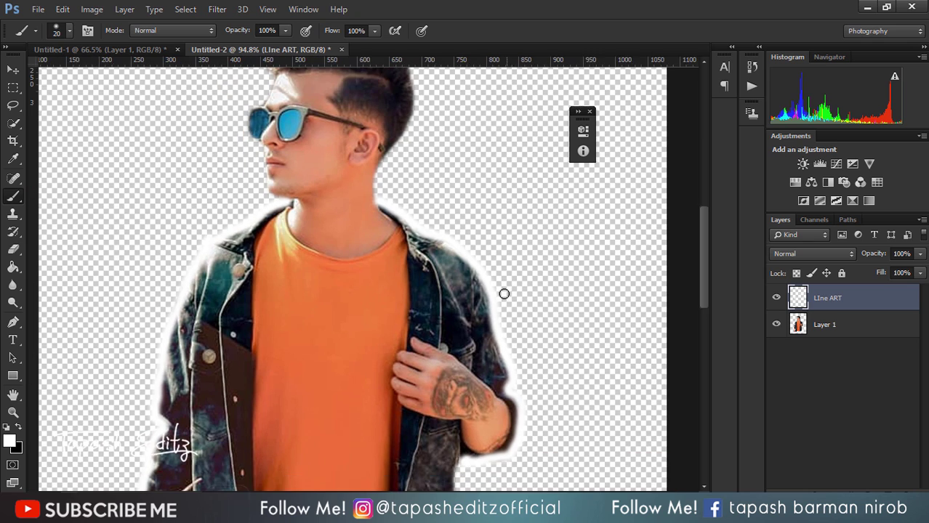
left_click_drag(702, 252, 706, 320)
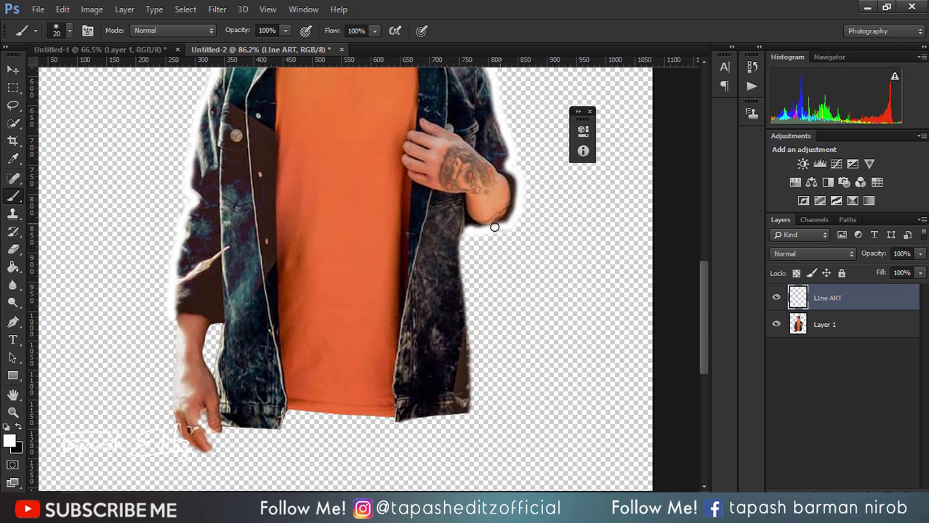
mouse_move(469, 235)
left_mouse_down()
mouse_move(458, 258)
mouse_move(472, 412)
mouse_move(397, 423)
mouse_move(289, 410)
mouse_move(279, 429)
left_mouse_up()
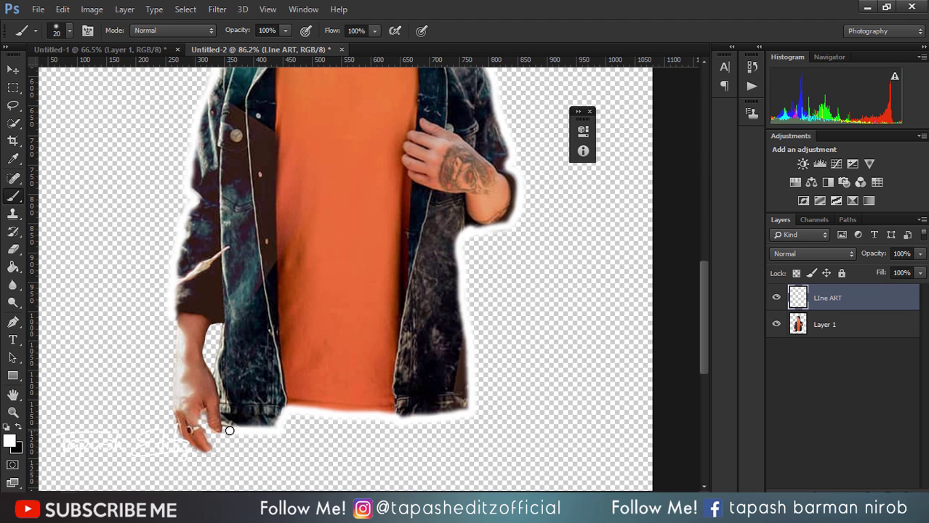
Step: Hide Layer 1 to examine the painted outline on its own, and show the layer again
left_click(777, 324)
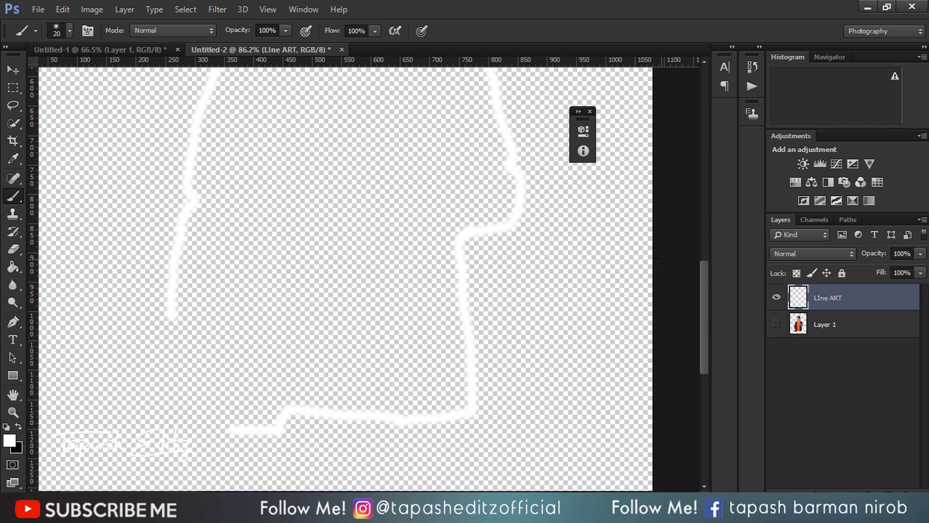
scroll(471, 260, "down", 7)
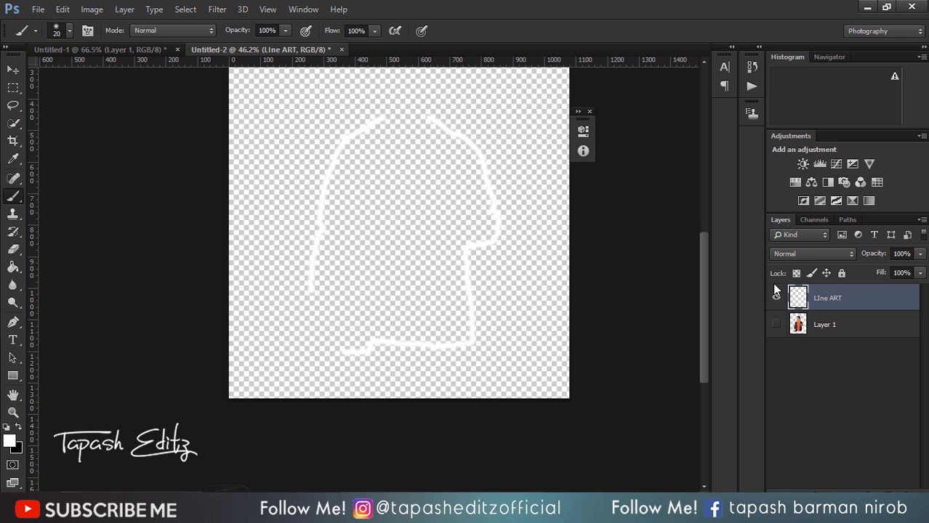
left_click(776, 325)
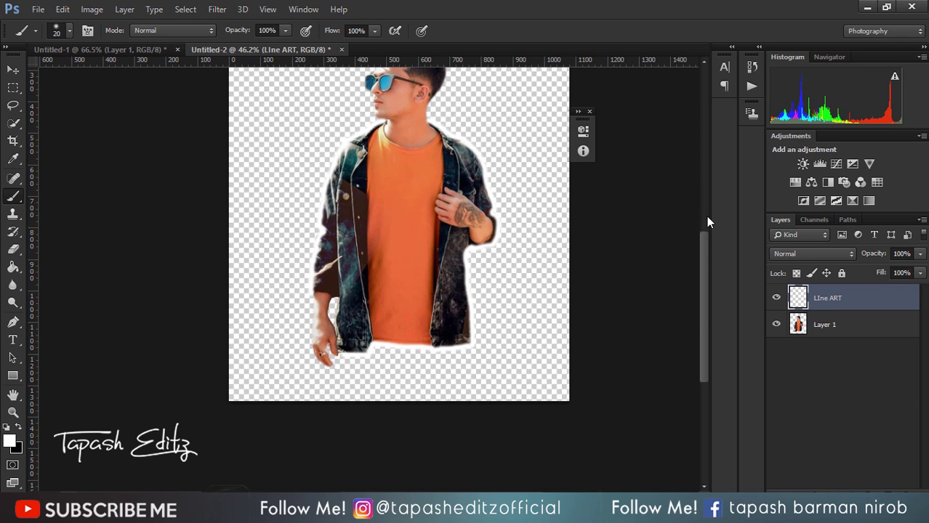
Step: Start a Pen tool path at the neck, following the T-shirt neckline and rising beside the neck on the other side
scroll(450, 253, "up", 5)
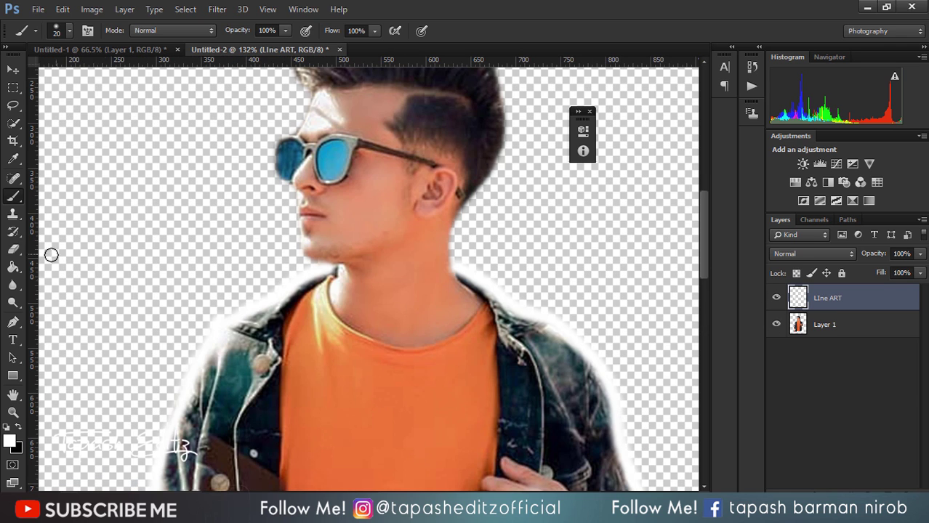
left_click(14, 322)
scroll(383, 308, "up", 2)
left_click(312, 268)
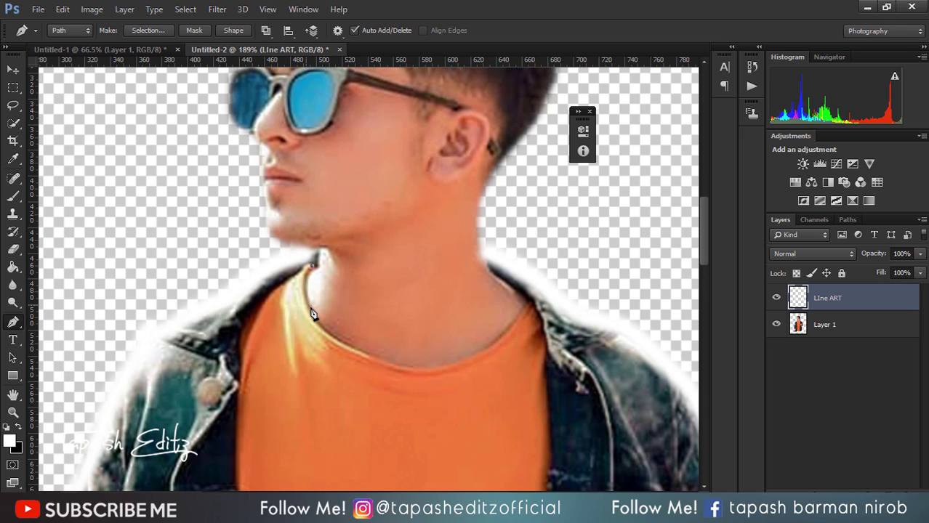
left_click_drag(311, 306, 322, 329)
left_click_drag(401, 365, 436, 372)
left_click(525, 310)
left_click(531, 301)
left_click(537, 174)
scroll(603, 162, "up", 1)
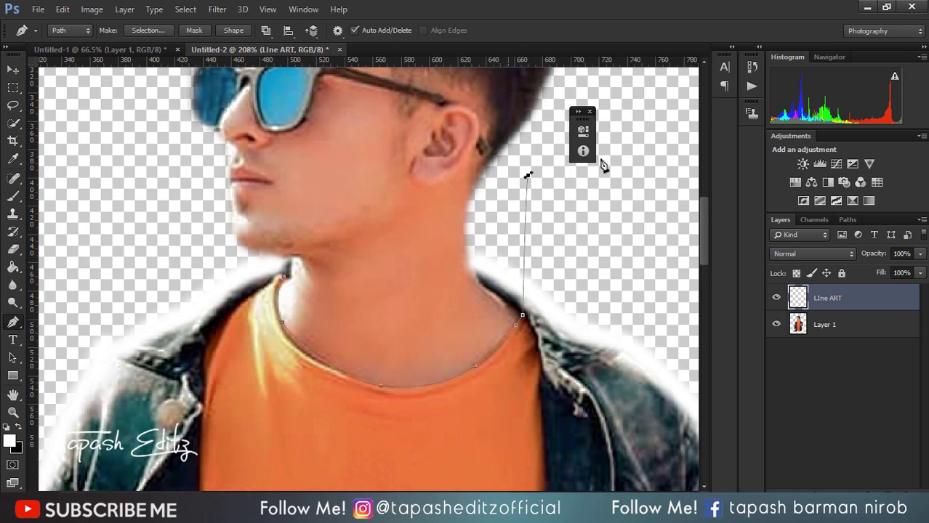
Step: Continue the path loosely around the hair and face and close it at the neck
scroll(602, 162, "down", 2)
scroll(603, 162, "down", 4)
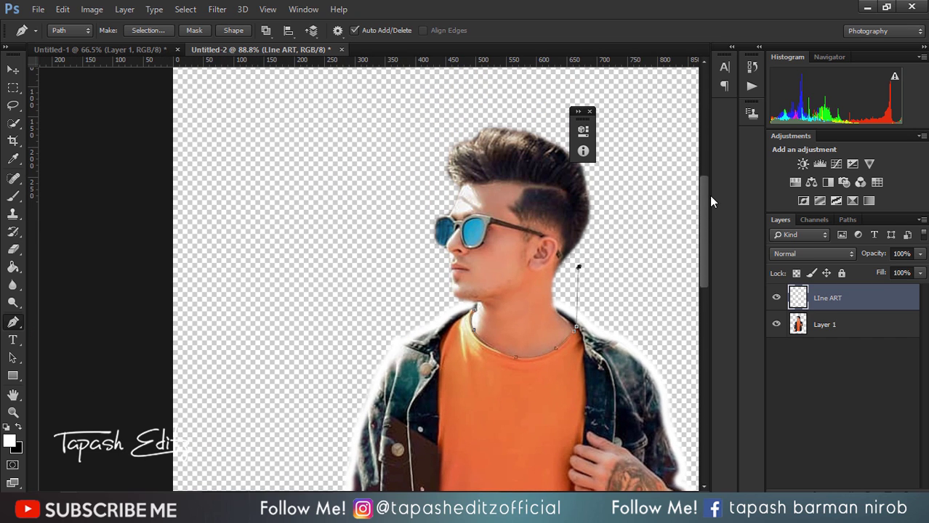
left_click_drag(638, 204, 631, 196)
left_click(533, 102)
left_click_drag(459, 125, 452, 132)
left_click_drag(420, 181, 412, 196)
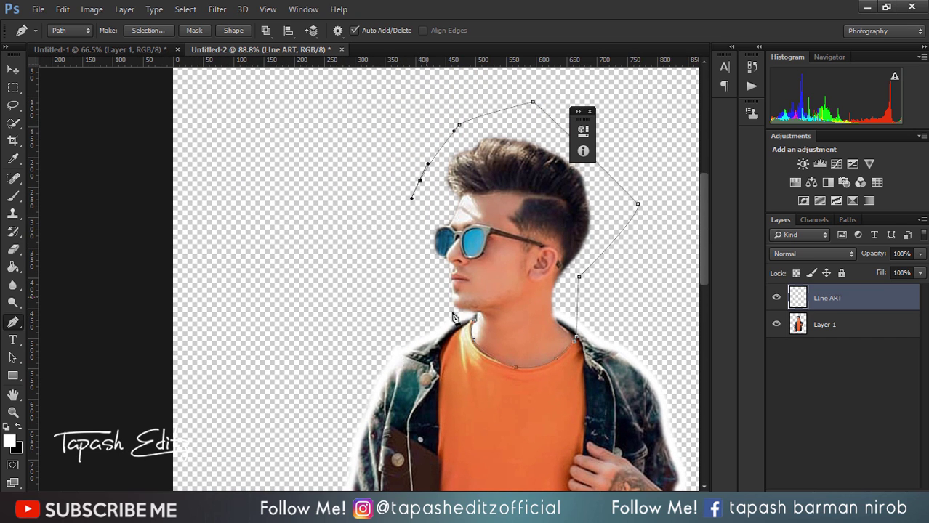
left_click_drag(410, 282, 417, 290)
left_click_drag(453, 312, 460, 312)
left_click(471, 315)
Step: Turn the head path into a selection and copy the head and neck from Layer 1 onto a new layer
right_click(490, 172)
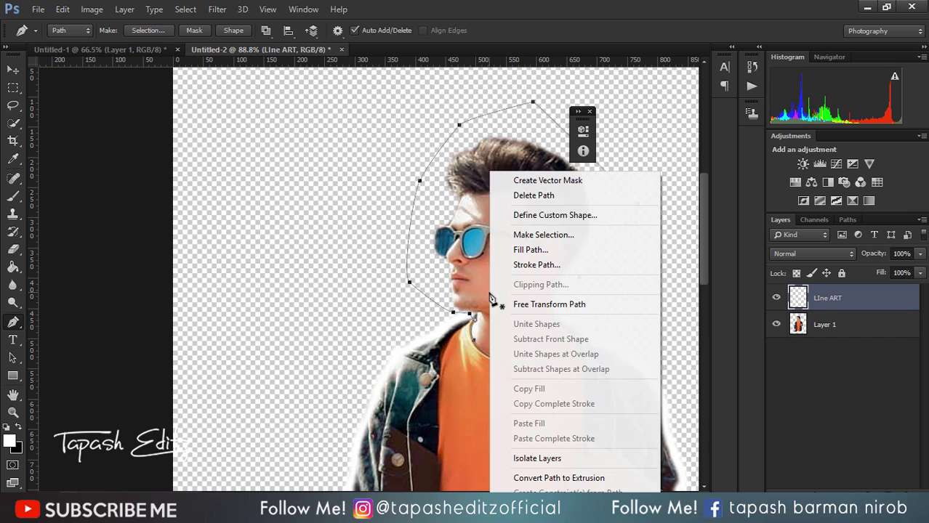
left_click(544, 235)
left_click(534, 145)
left_click(854, 324)
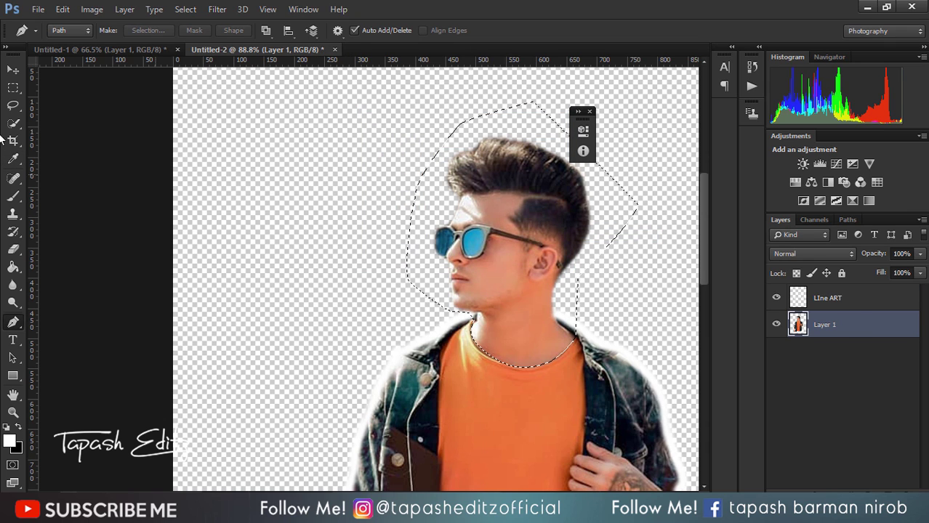
key("w")
right_click(510, 233)
left_click(553, 336)
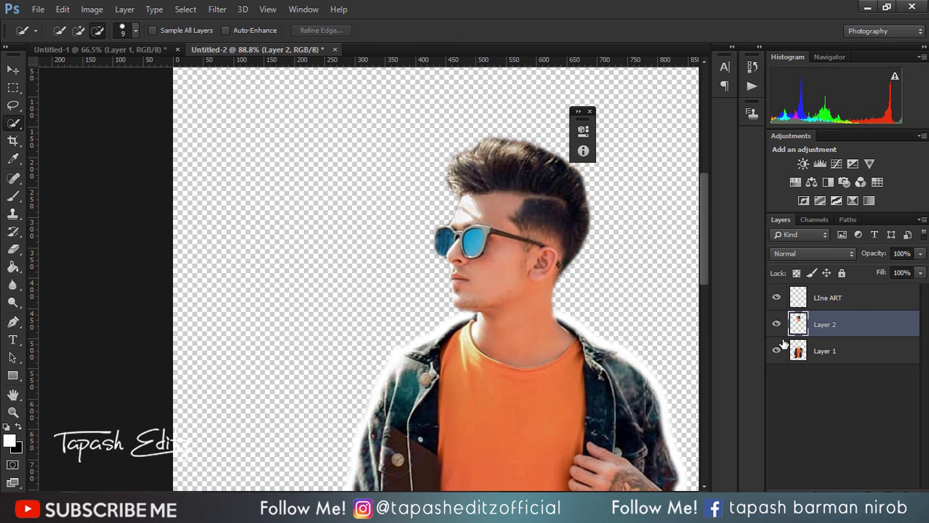
Step: Hide Layer 1 to examine the head cutout together with the white outline, and show the layer again
left_click(777, 351)
scroll(617, 298, "down", 6)
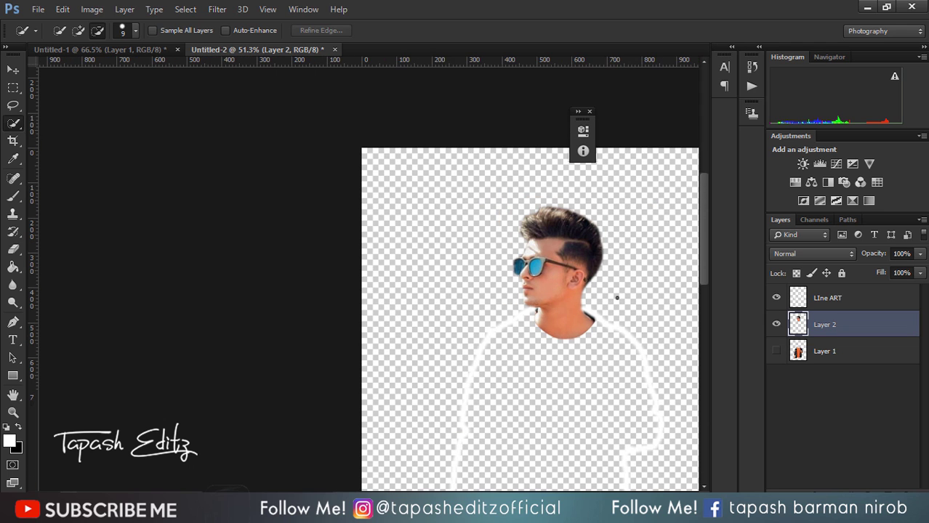
left_click_drag(385, 497, 418, 497)
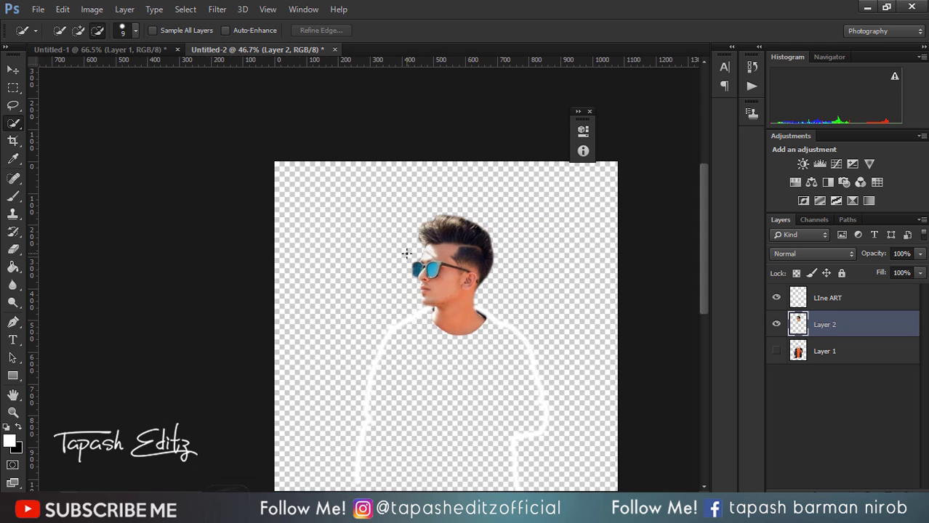
scroll(404, 256, "down", 3)
scroll(403, 258, "up", 1)
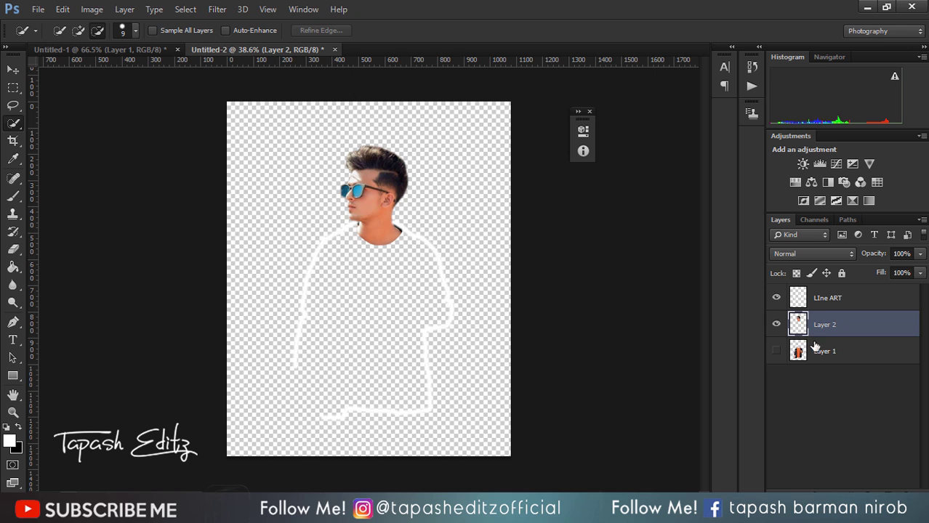
left_click(776, 351)
Step: Start a Pen tool path at the lowered hand's sleeve cuff, following the cuff edge and descending the inner side of the wrist and hand
scroll(340, 338, "up", 10)
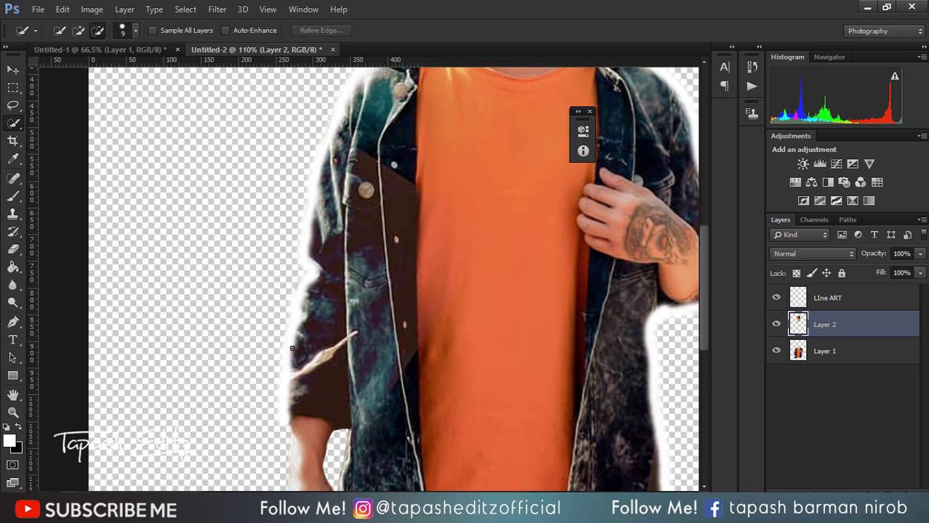
left_click_drag(707, 283, 707, 312)
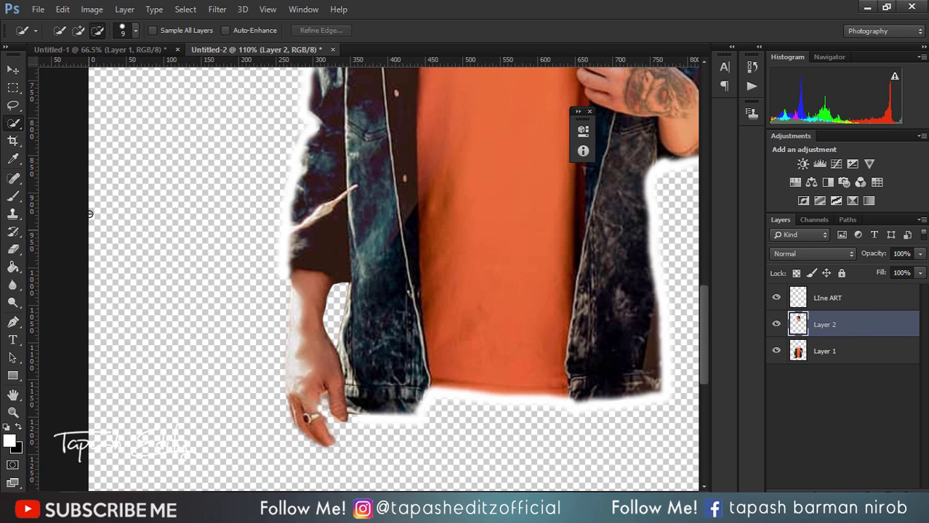
left_click(12, 322)
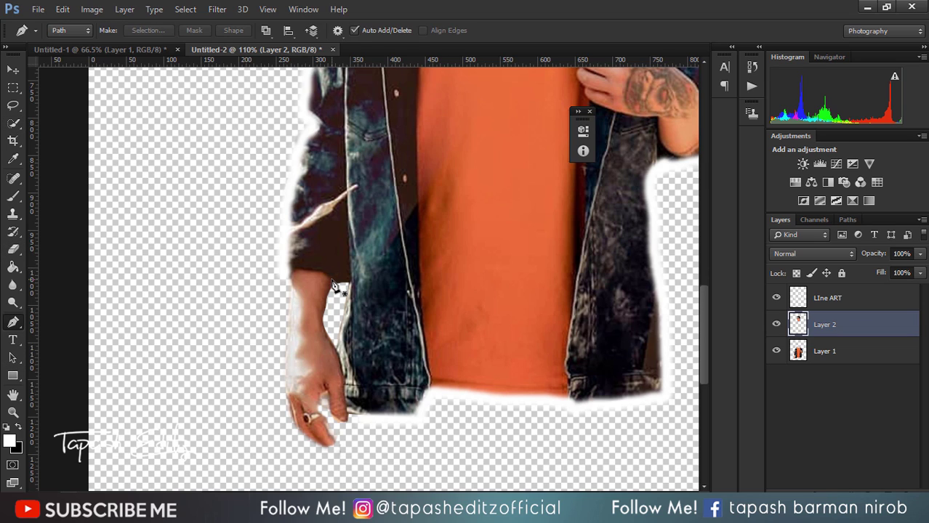
left_click(288, 278)
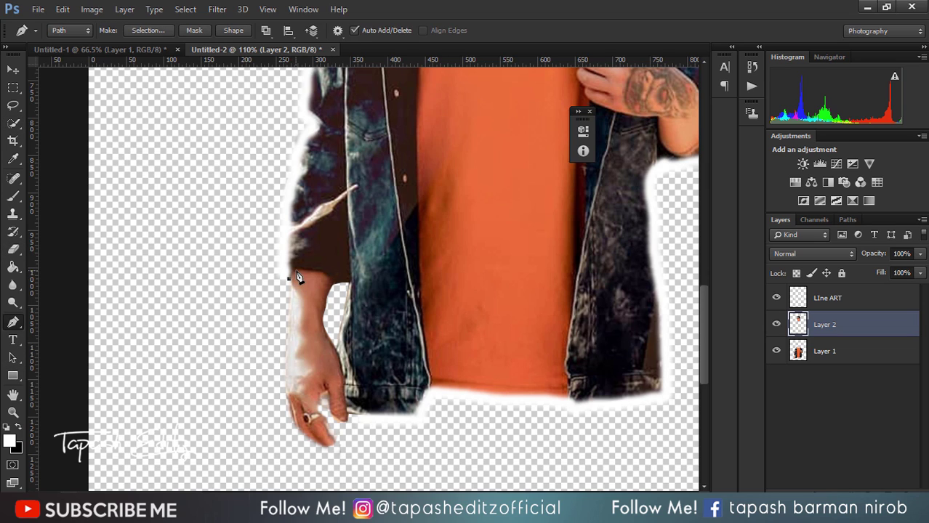
left_click_drag(296, 271, 329, 277)
left_click(336, 282)
left_click(336, 309)
scroll(346, 401, "up", 3)
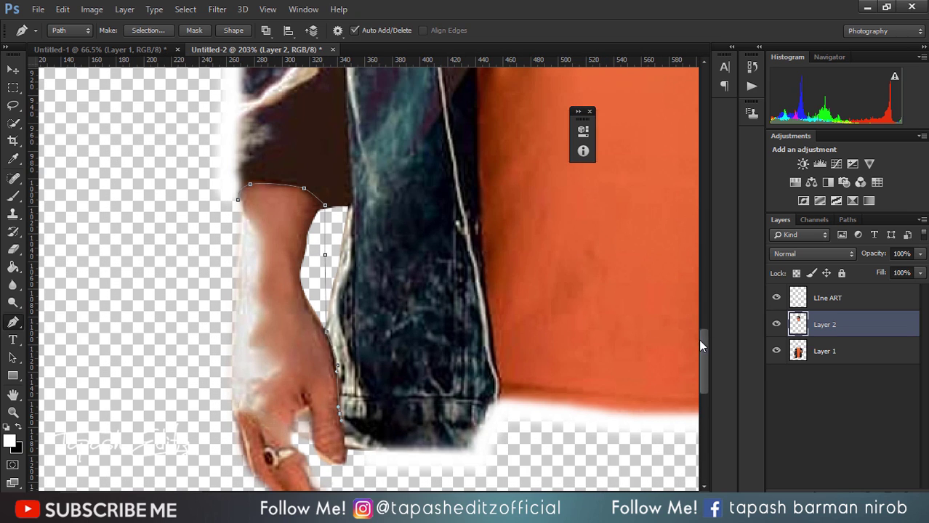
left_click_drag(703, 344, 704, 369)
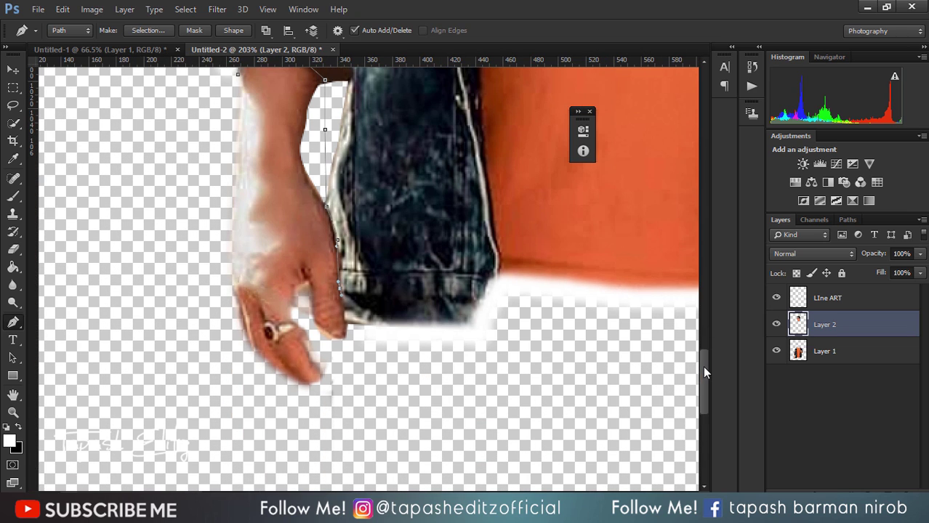
Step: Continue the path loosely below the fingertips and up the outer side of the lowered hand, closing it at the cuff
left_click(351, 330)
left_click(387, 396)
left_click_drag(262, 442, 250, 427)
left_click_drag(177, 338, 177, 330)
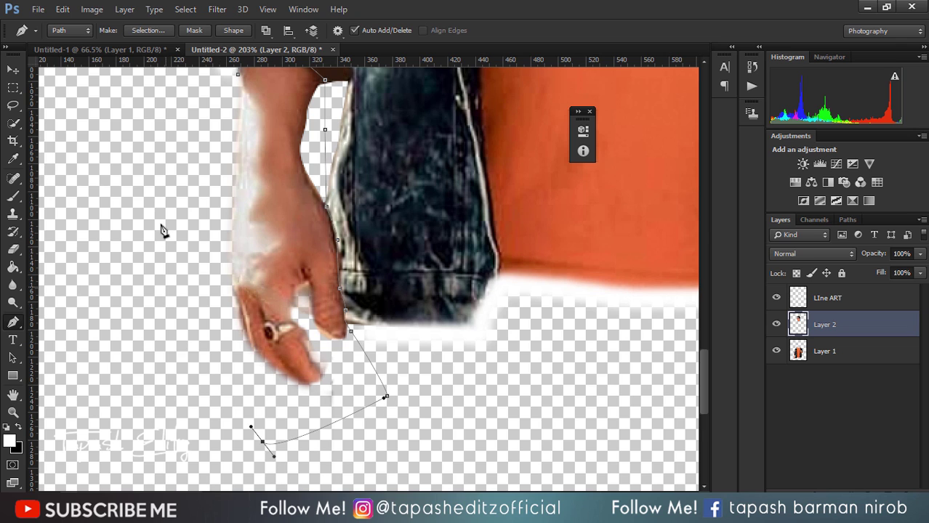
scroll(160, 224, "up", 1)
scroll(169, 220, "down", 1)
left_click(182, 115)
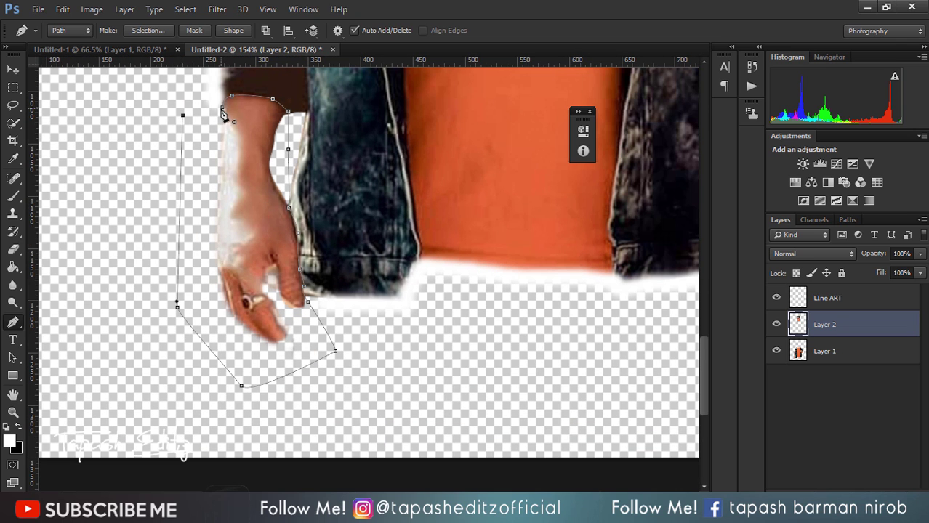
left_click(223, 110)
Step: Turn the lowered-hand path into a selection and cut the hand from Layer 1 onto a new layer
right_click(223, 118)
left_click(255, 182)
left_click(535, 144)
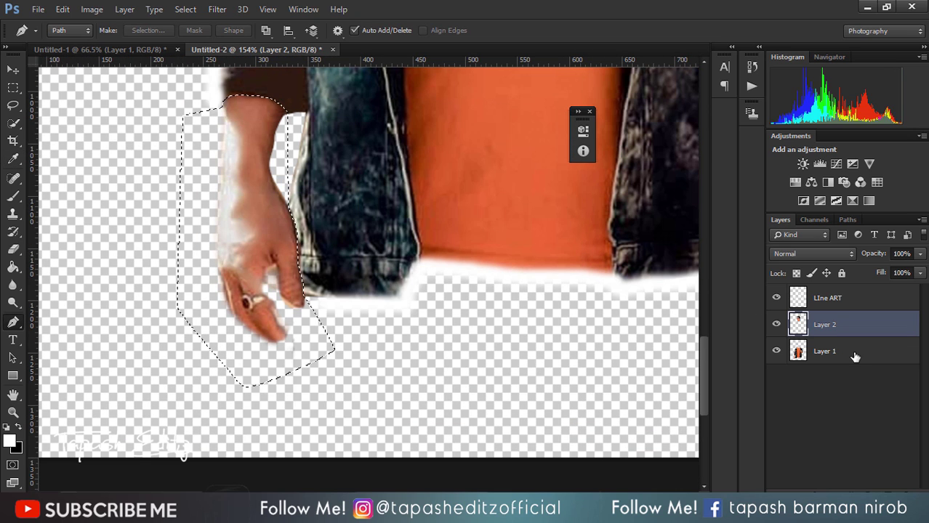
left_click(855, 356)
left_click(13, 70)
left_click(13, 123)
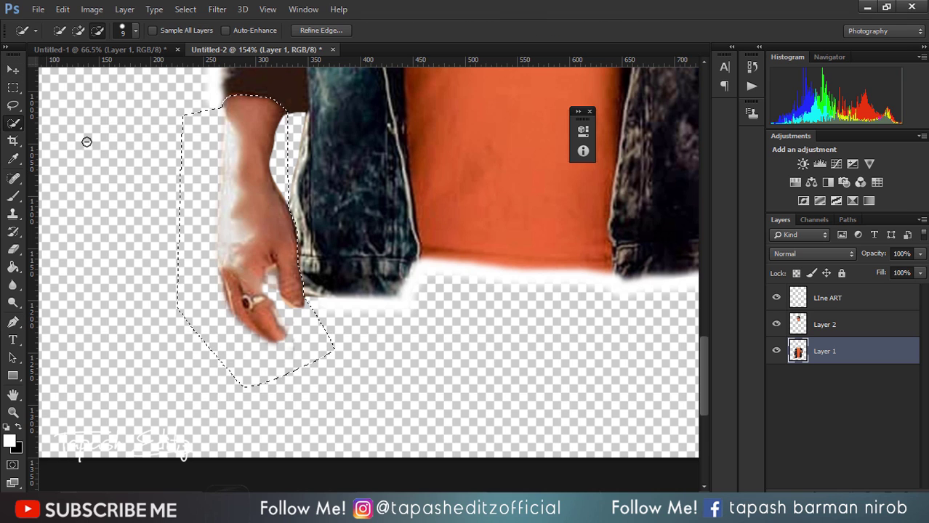
right_click(301, 191)
left_click(378, 317)
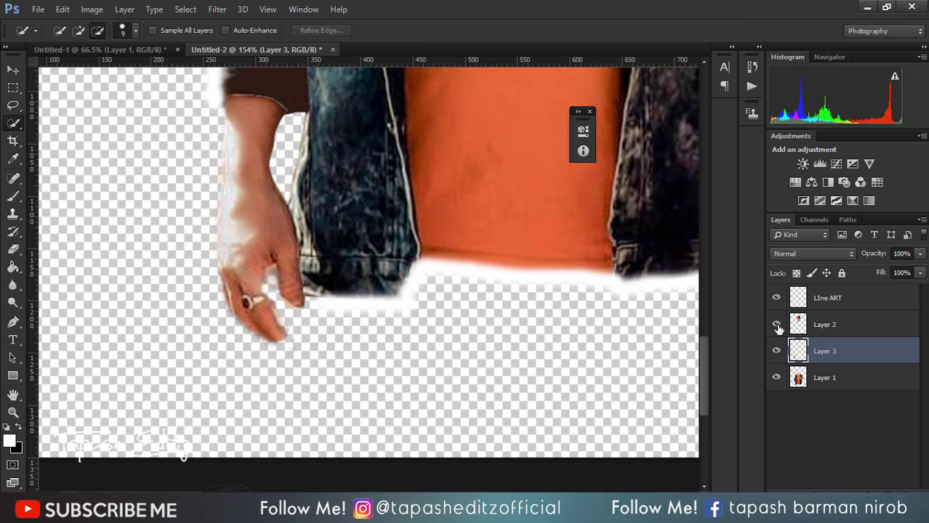
Step: Hide Layer 1 to examine the head and lowered hand with the white outline, and show the layer again
left_click(777, 378)
scroll(469, 234, "down", 5)
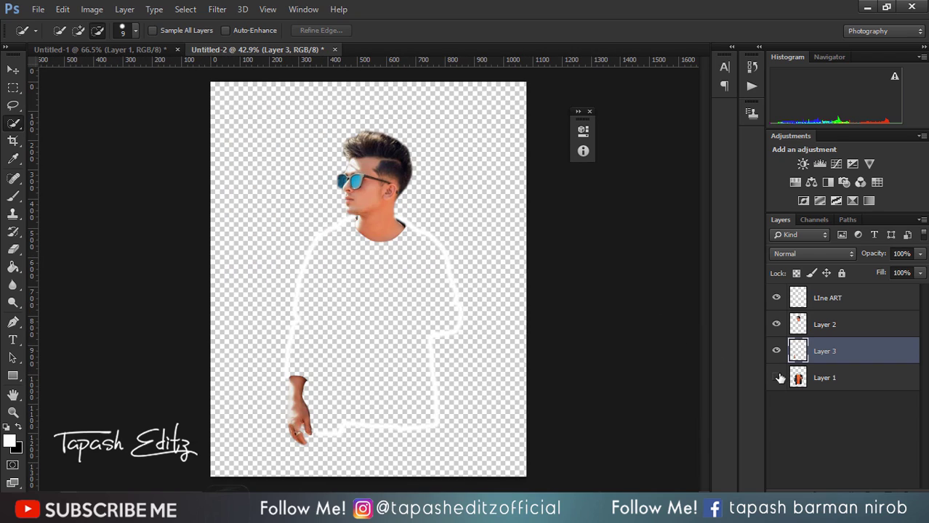
left_click(776, 378)
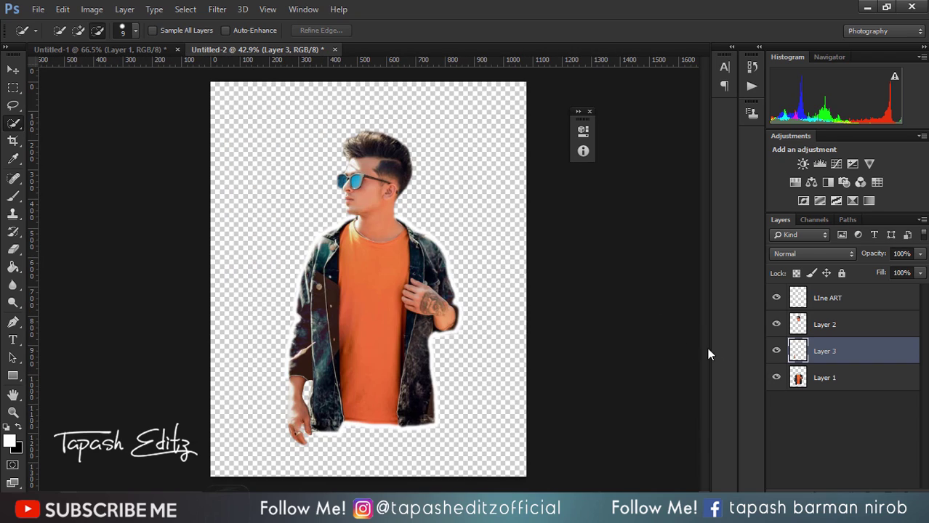
Step: Start a Pen tool path on Layer 1 around the tattooed forearm's elbow side and along the underside of the hand to the little finger
scroll(421, 307, "up", 6)
scroll(416, 307, "up", 1)
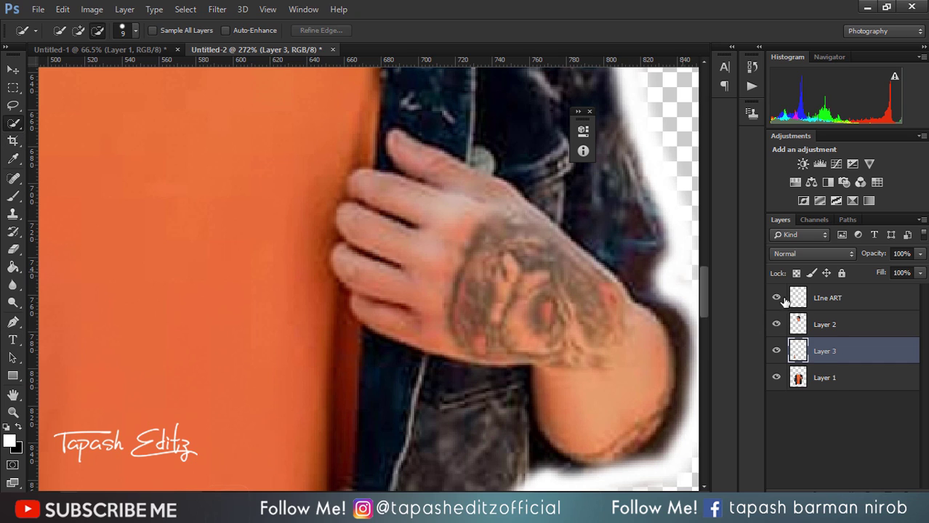
left_click(837, 380)
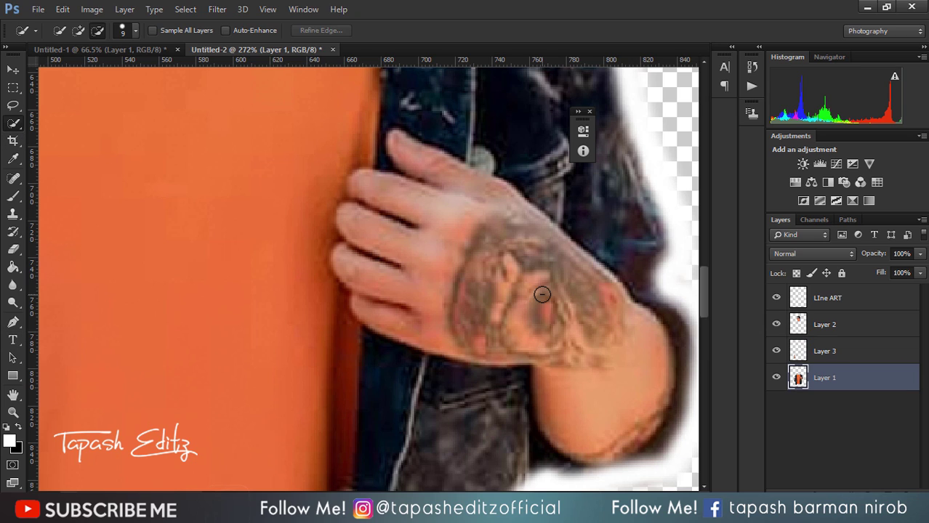
left_click(14, 322)
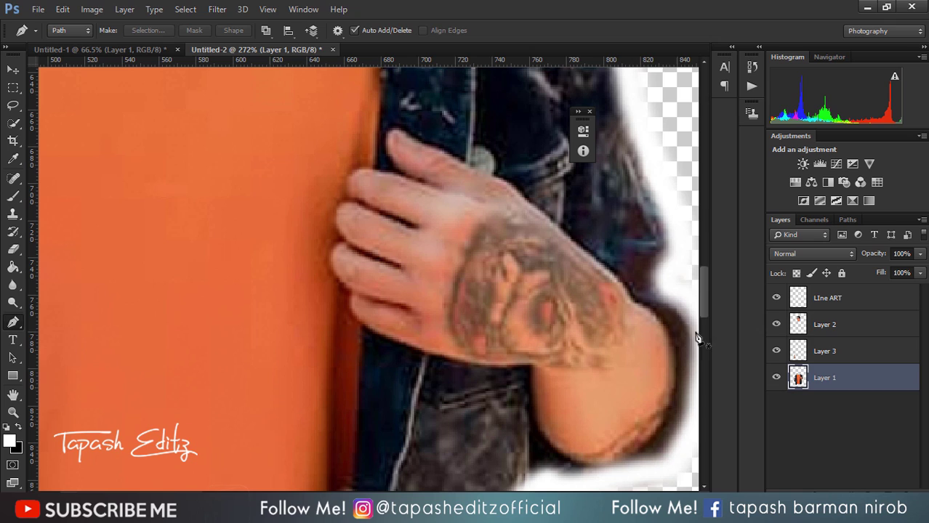
left_click(651, 309)
left_click_drag(676, 360, 675, 388)
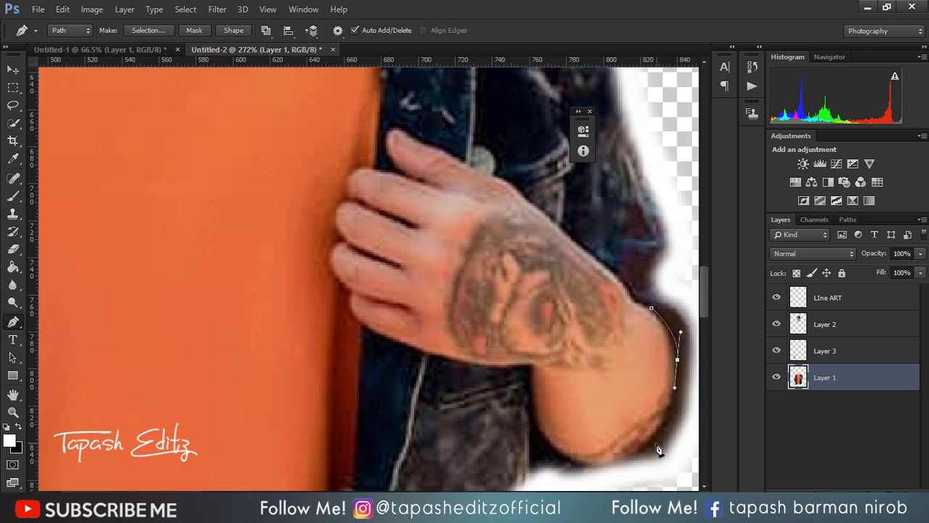
left_click_drag(648, 449, 560, 453)
left_click_drag(535, 420, 533, 408)
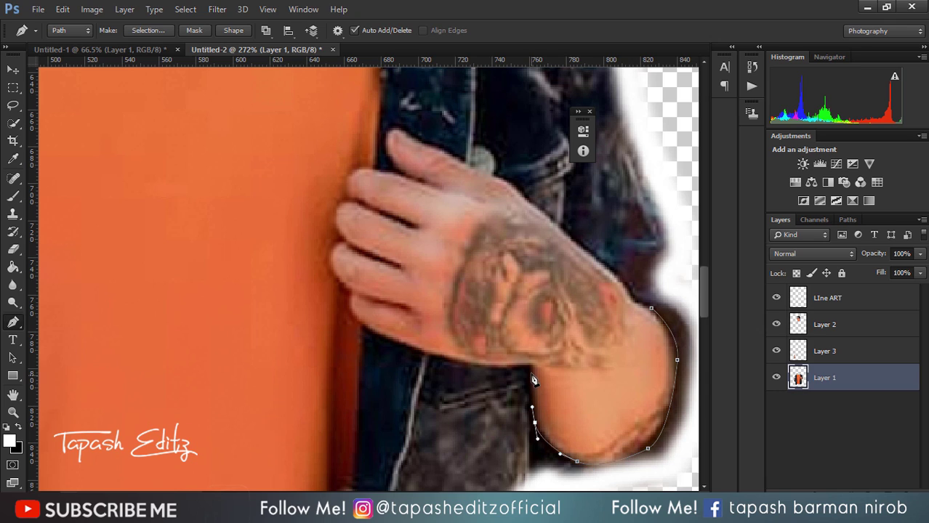
left_click_drag(531, 376, 438, 355)
left_click(350, 299)
left_click(349, 291)
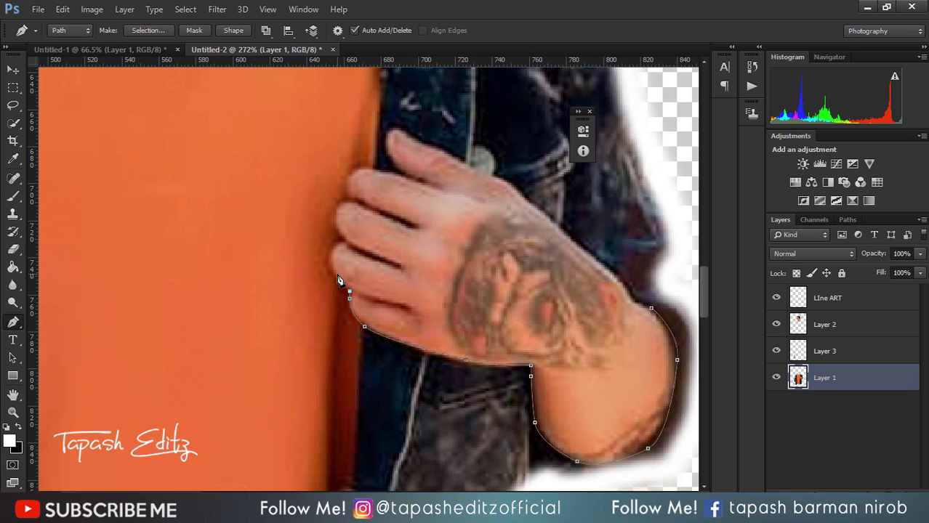
Step: Continue the path around the fingertips of the tattooed hand up to the gap between the index finger and thumb
left_click(333, 270)
left_click(332, 251)
left_click(336, 245)
left_click(333, 212)
left_click(343, 202)
left_click(348, 183)
left_click(363, 168)
left_click(388, 170)
left_click(419, 182)
Step: Trace the path around the thumb and along the back of the tattooed hand toward its starting point
left_click_drag(424, 173, 418, 170)
left_click_drag(387, 142, 388, 141)
left_click(388, 132)
left_click(404, 128)
left_click_drag(448, 151, 454, 156)
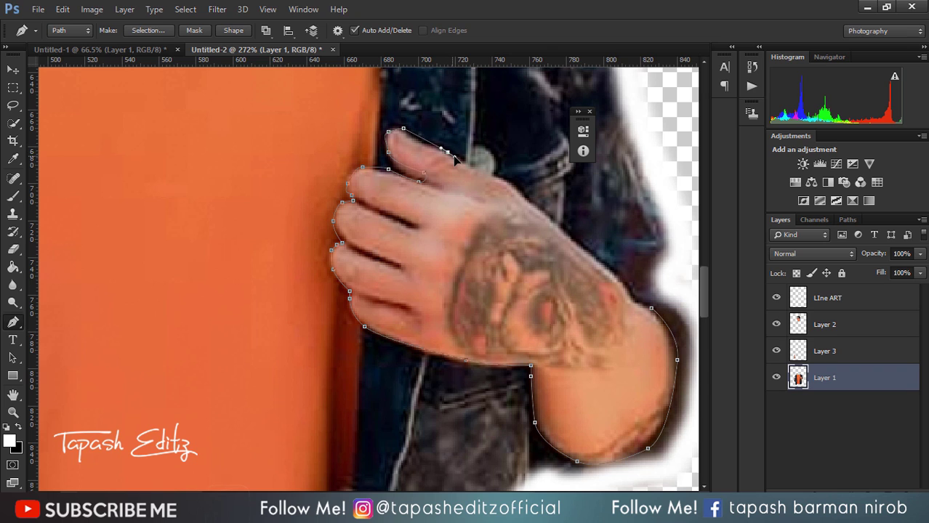
left_click(535, 207)
Step: Turn the tattooed-hand path into a new selection and cut the hand from Layer 1 onto its own layer with Layer Via Cut
right_click(649, 315)
left_click(698, 235)
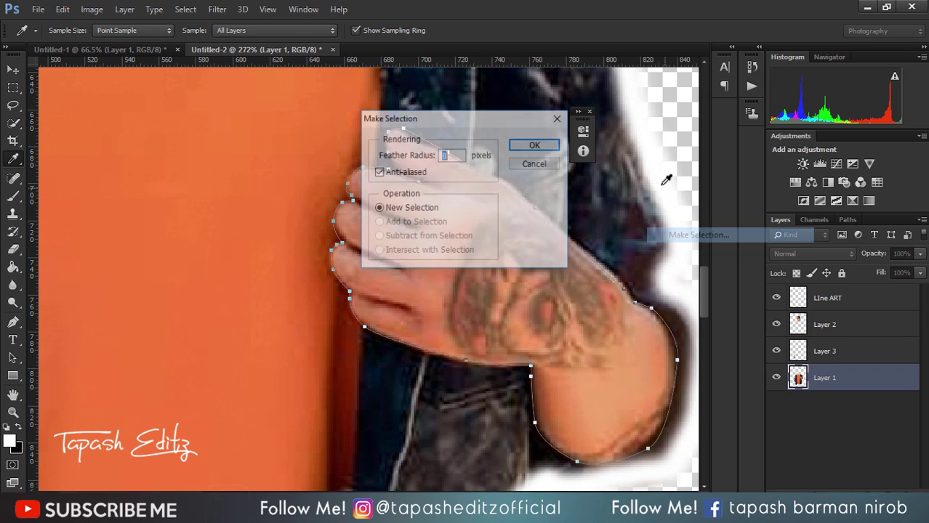
left_click(541, 144)
key("b")
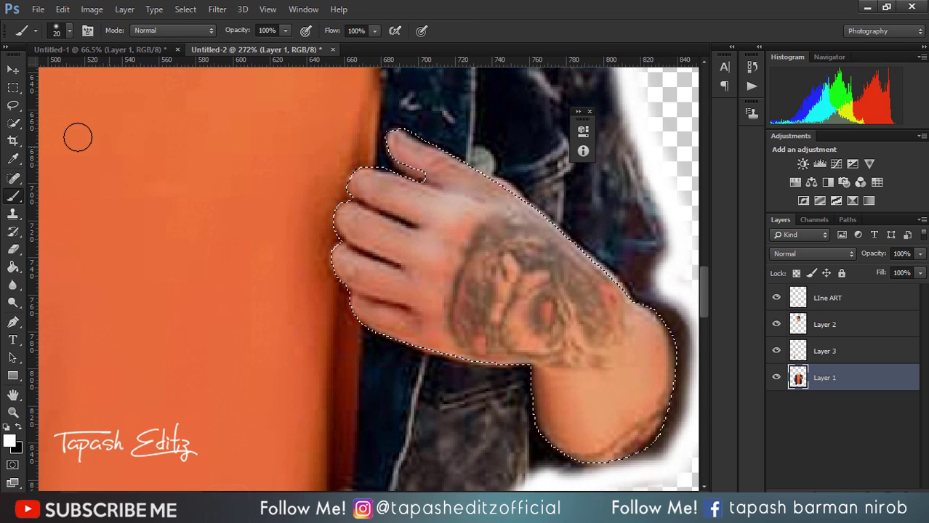
key("w")
right_click(412, 216)
left_click(466, 328)
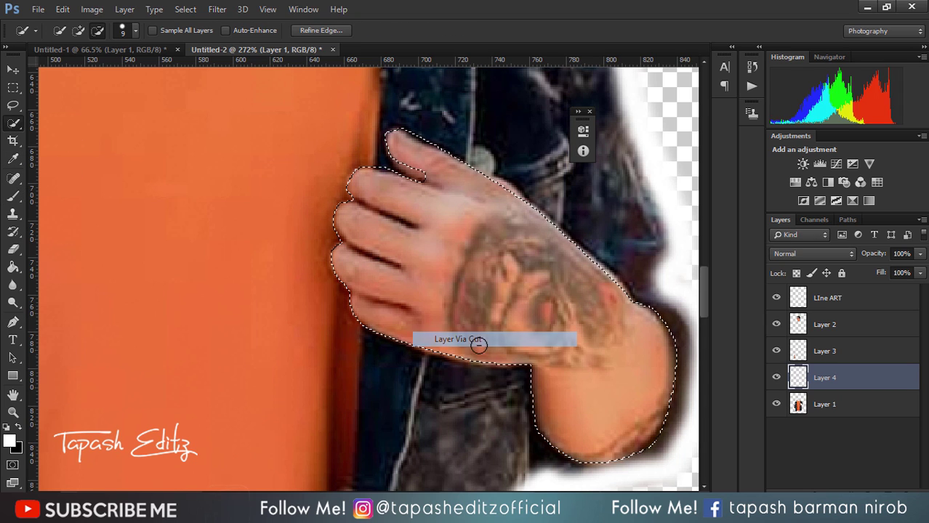
Step: Hide Layer 1 to examine the head and both hands together with the white outline
left_click(776, 404)
scroll(472, 311, "down", 3)
scroll(472, 311, "down", 5)
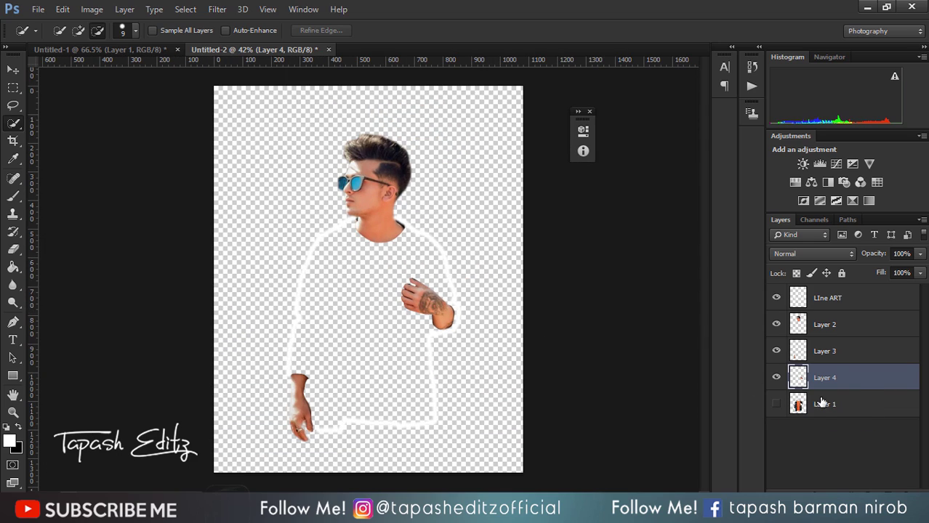
Step: Merge the head and both hand layers, Layer 2, Layer 3 and Layer 4, into one layer
left_click(829, 355, "ctrl")
left_click(836, 329, "ctrl")
right_click(836, 329)
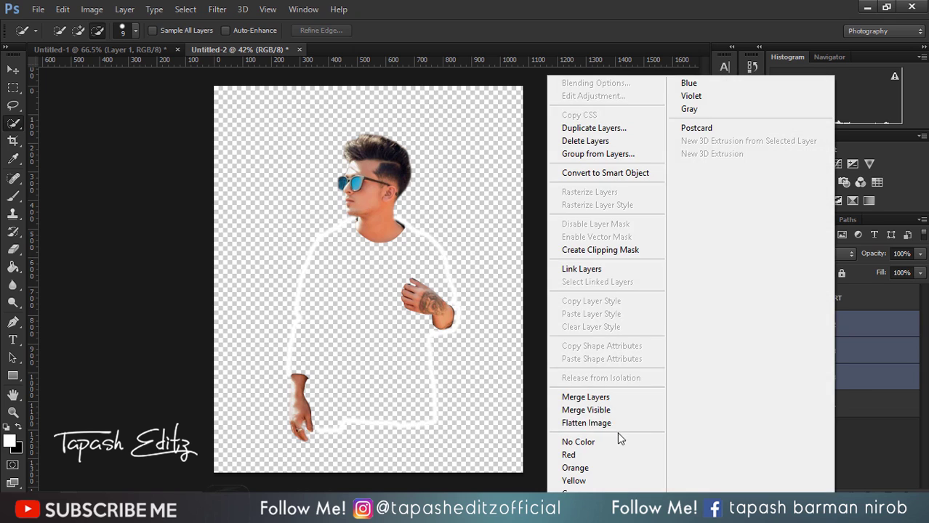
left_click(592, 397)
Step: Show Layer 1 again and toggle the visibility of the merged Layer 2 to check it
left_click(776, 351)
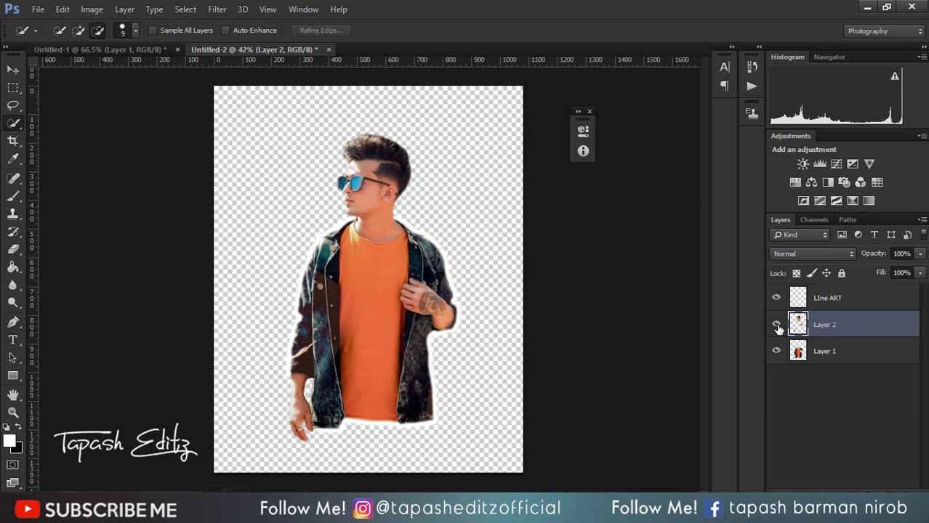
left_click(776, 325)
left_click(776, 325)
Step: Add a new empty layer above the LIne ART layer and choose the Brush tool for painting at the neckline
left_click(873, 290)
left_click(920, 254)
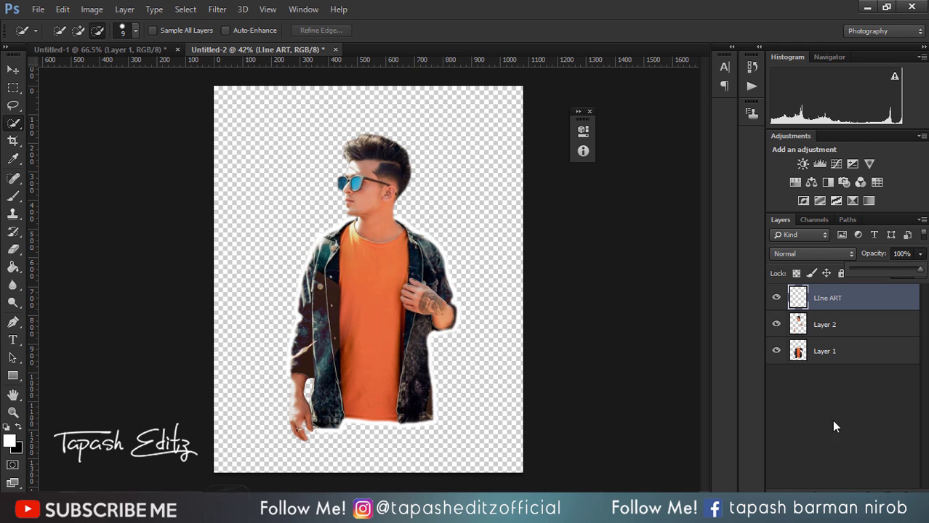
scroll(311, 220, "up", 7)
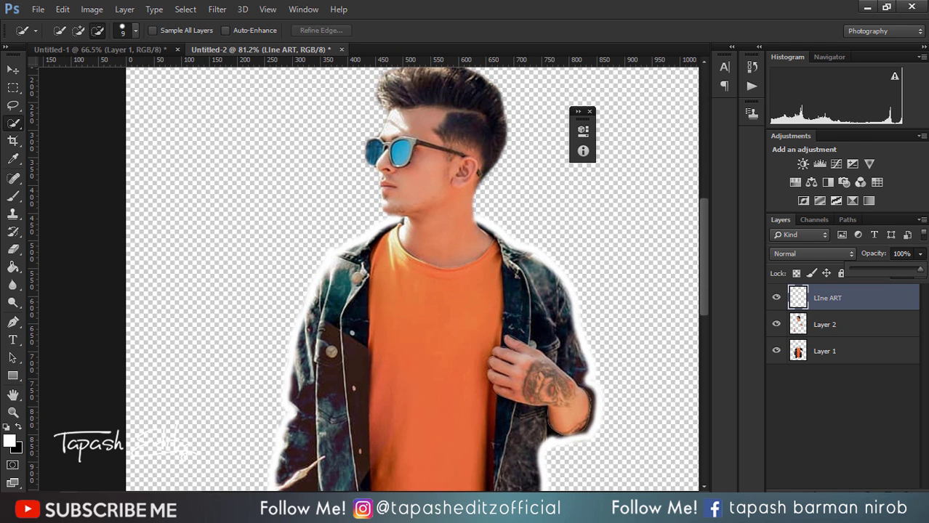
left_click(887, 496)
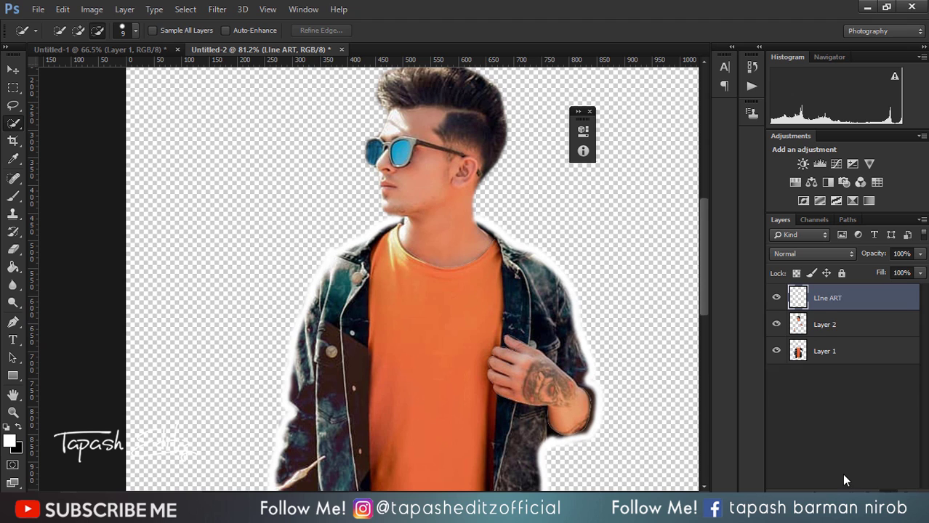
left_click(13, 196)
scroll(346, 240, "up", 3)
scroll(346, 240, "up", 2)
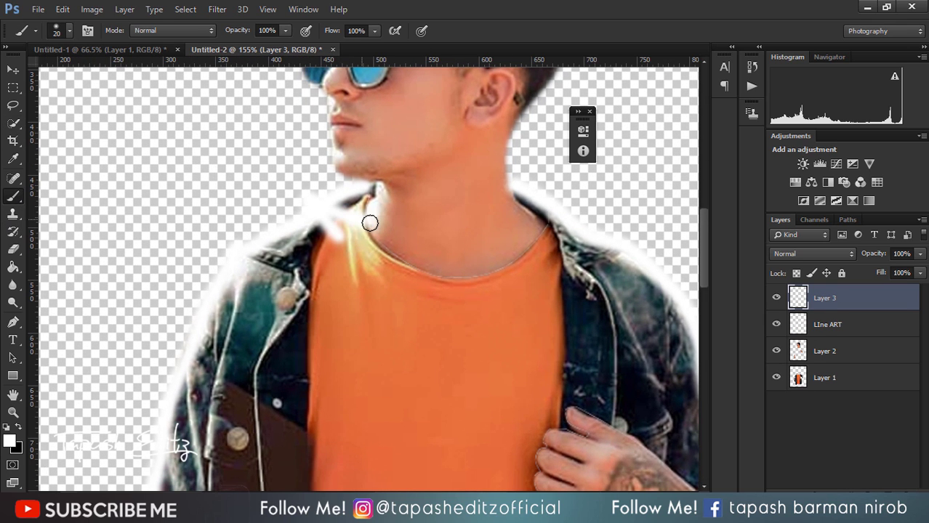
Step: Reduce the brush size to about 8 px and paint a white line along the T-shirt neckline with a short stroke near the shoulder
key("bracketleft")
key("bracketleft")
key("bracketleft")
key("bracketleft")
key("bracketleft")
key("bracketleft")
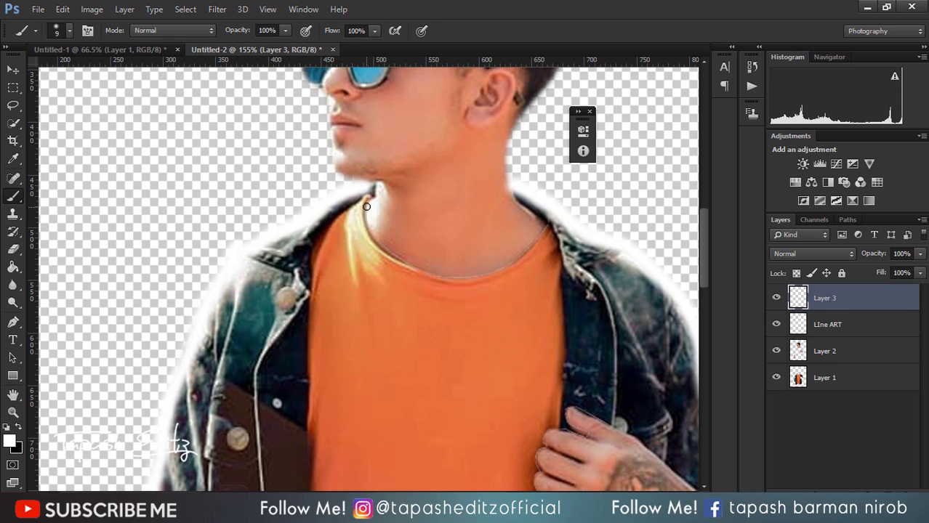
mouse_move(365, 197)
left_mouse_down()
mouse_move(380, 253)
mouse_move(425, 277)
mouse_move(503, 274)
mouse_move(532, 255)
mouse_move(548, 223)
mouse_move(544, 265)
left_mouse_up()
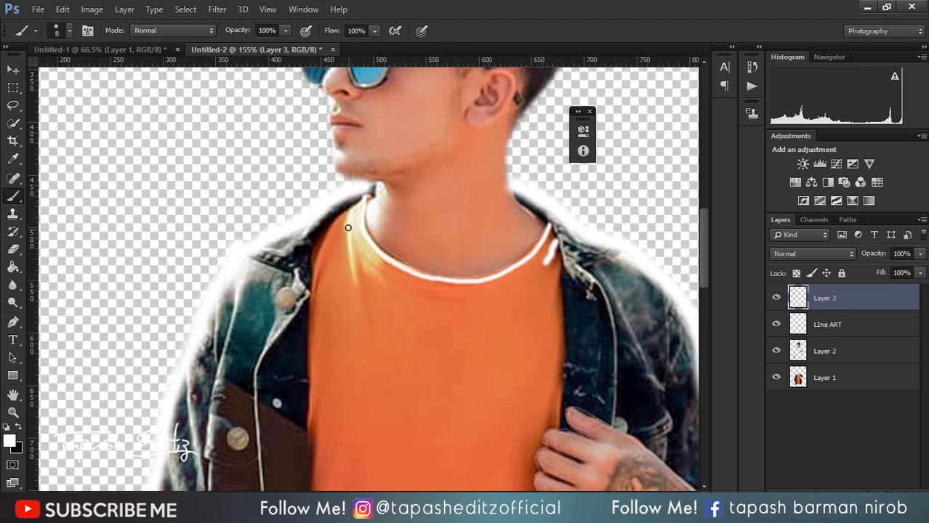
Step: Paint short white fold strokes on both sides of the T-shirt below the neckline, redoing the one along the jacket opening
left_click_drag(345, 215, 357, 289)
mouse_move(341, 214)
left_mouse_down()
mouse_move(322, 253)
mouse_move(317, 304)
left_mouse_up()
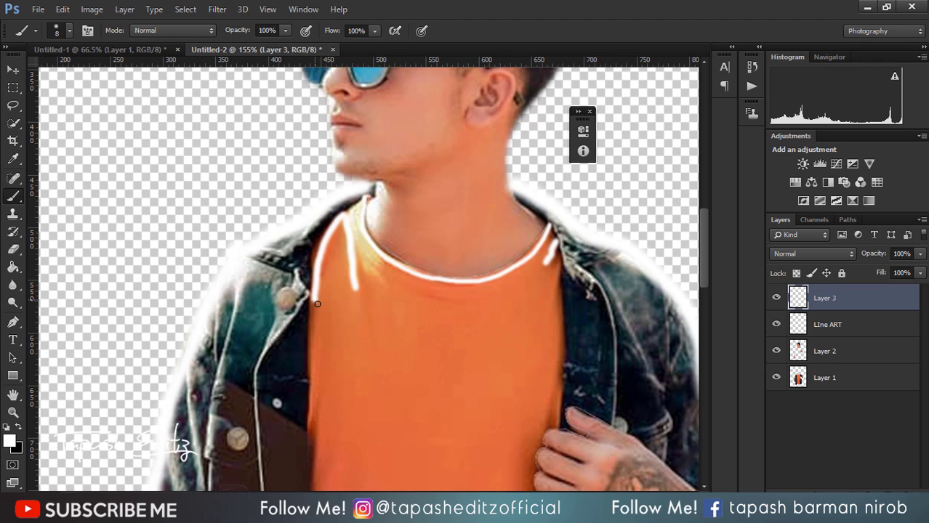
key("ctrl+z")
left_click_drag(339, 213, 314, 313)
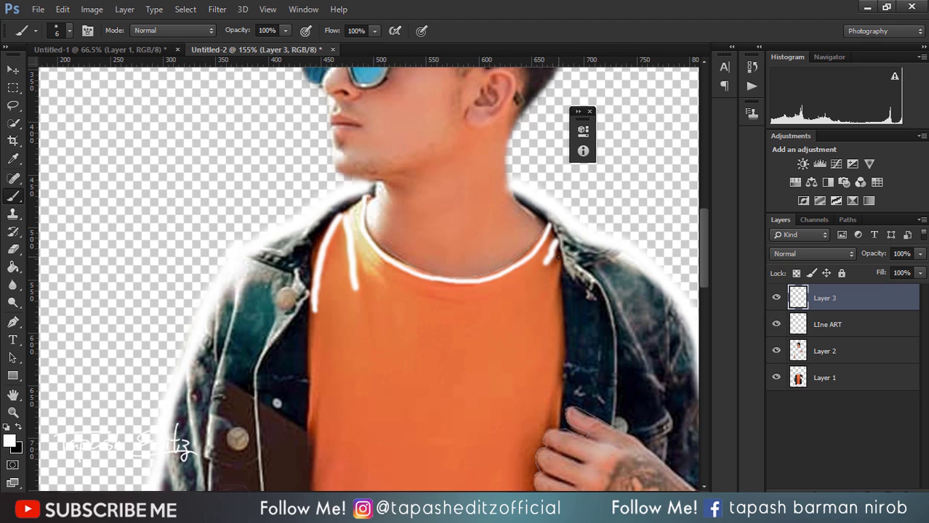
left_click_drag(559, 258, 551, 298)
Step: Paint a thin white line, about 7 px, around the jacket collar beside the upper button and down the jacket's front seam
key("bracketleft")
key("bracketleft")
mouse_move(255, 256)
left_mouse_down()
mouse_move(297, 269)
mouse_move(307, 293)
mouse_move(261, 355)
mouse_move(258, 420)
left_mouse_up()
scroll(258, 411, "down", 3)
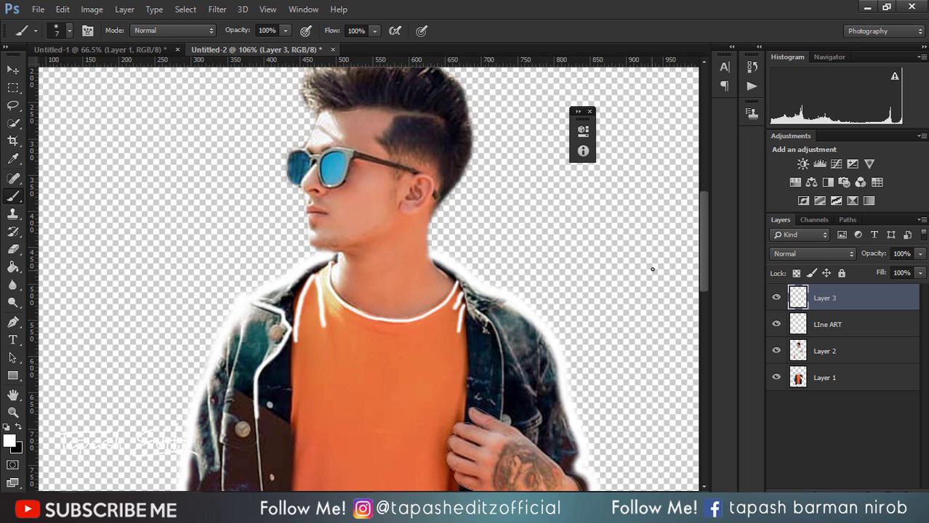
Step: Continue the 7 px white line down the jacket's front seam from beside the chest button to the hem
left_click_drag(702, 251, 708, 291)
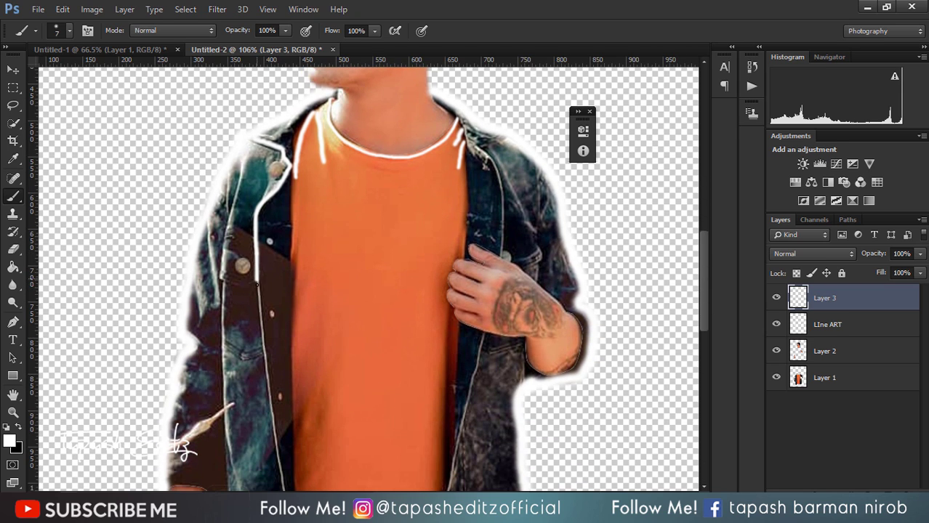
left_click_drag(253, 300, 269, 399)
scroll(270, 399, "down", 2)
left_click_drag(707, 283, 706, 327)
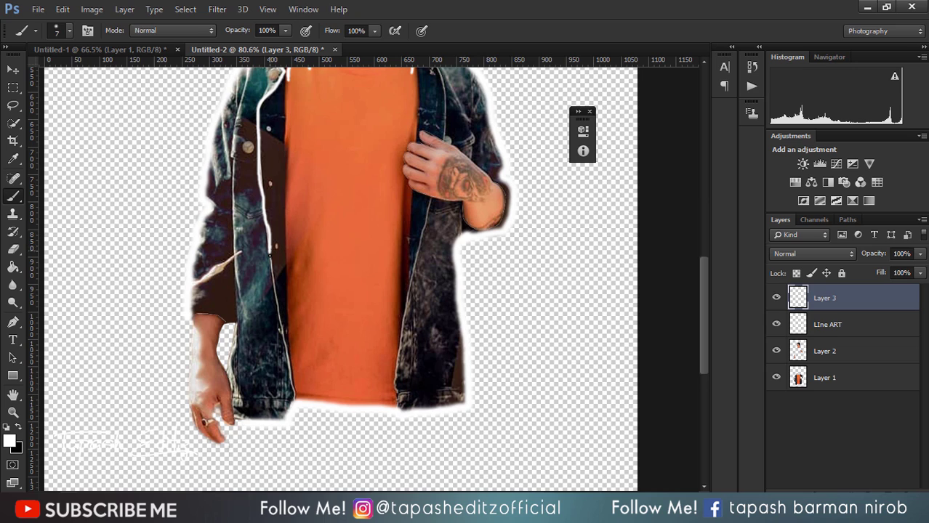
left_click_drag(272, 267, 293, 398)
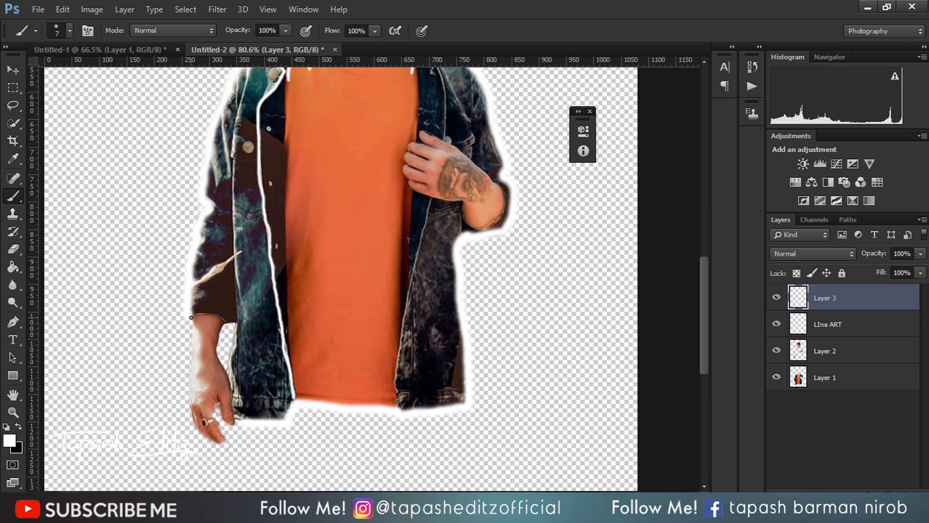
Step: Paint white lines around the lowered arm's cuff and up the jacket edge beside that sleeve, and check them with Layer 1 temporarily hidden
left_click_drag(191, 318, 228, 325)
left_click_drag(233, 166, 237, 322)
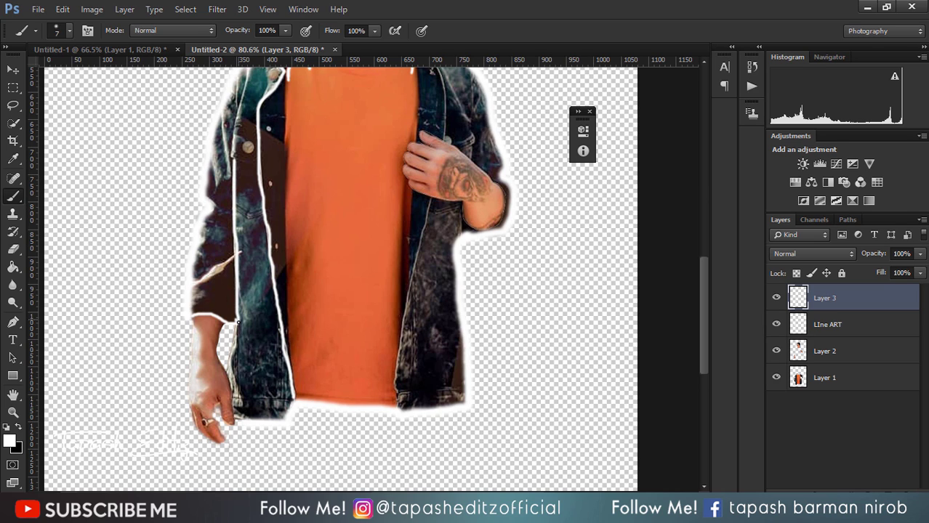
left_click_drag(234, 158, 249, 74)
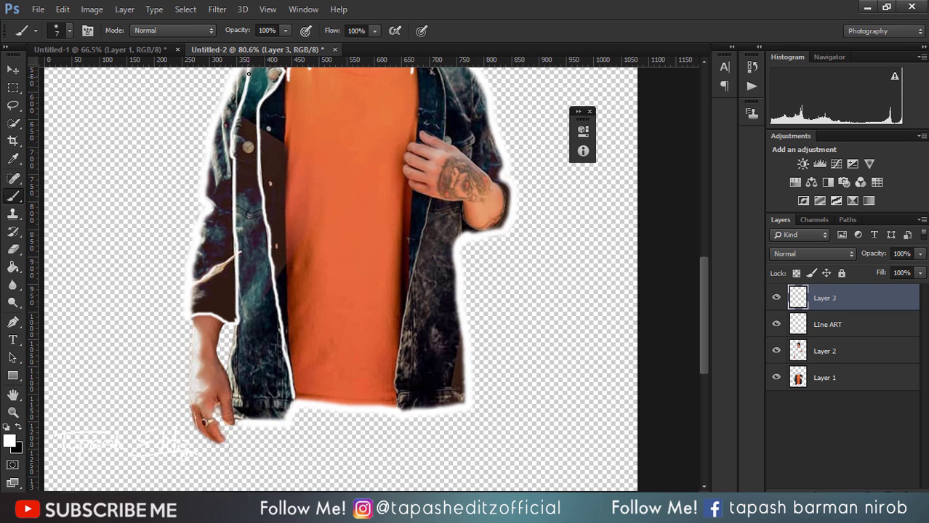
left_click_drag(708, 281, 708, 247)
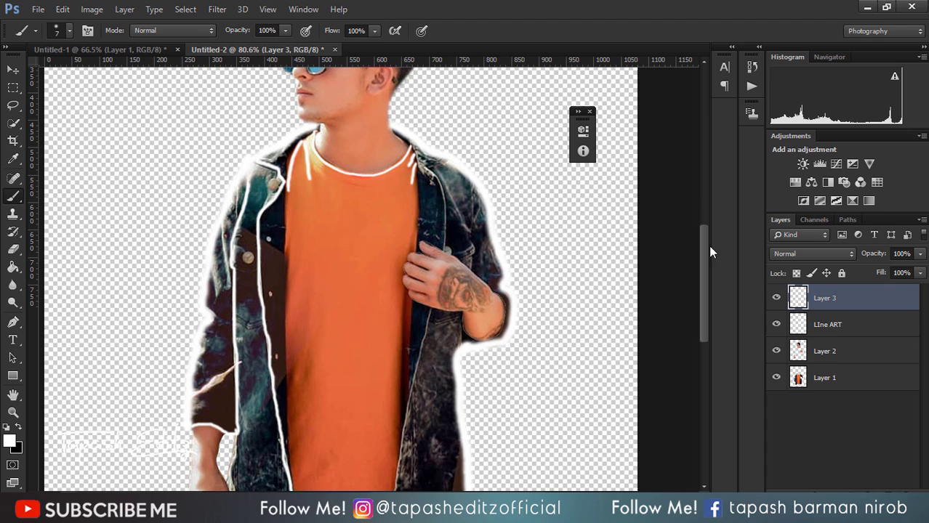
left_click(777, 377)
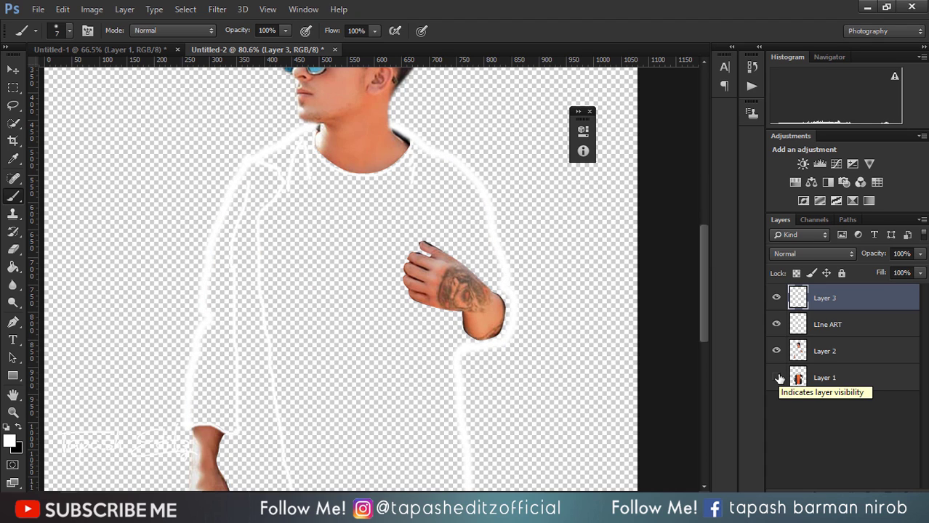
left_click(777, 377)
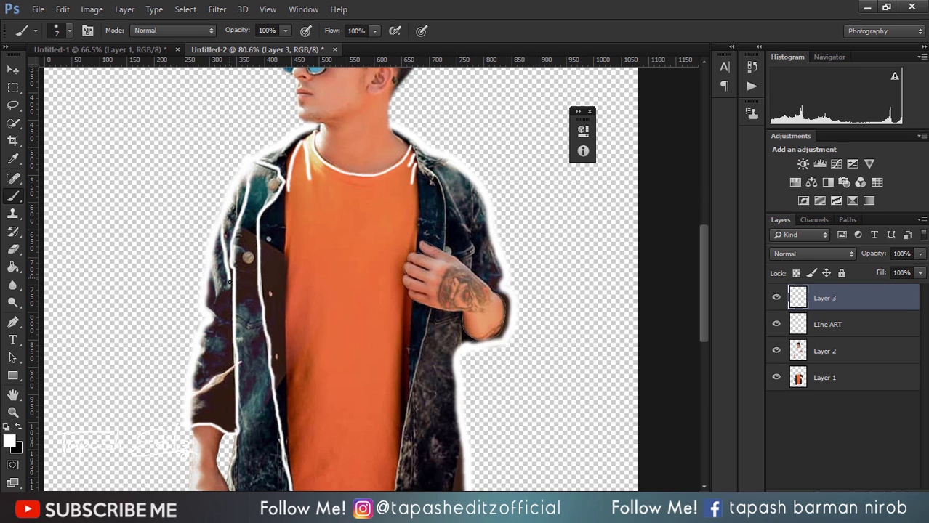
Step: Enlarge the brush to 9 px and paint a short white fold stroke on the outer edge of the lowered arm's sleeve
key("bracketright")
key("bracketright")
left_click_drag(212, 268, 217, 302)
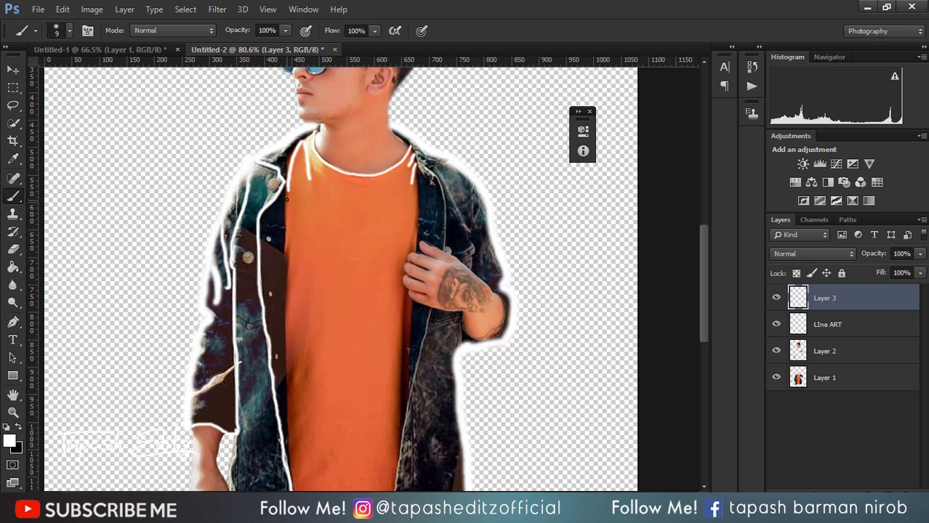
Step: Paint a white line down the T-shirt's edge on the buttoned side, from the neckline fold to where it meets the jacket's front seam
left_click_drag(284, 192, 285, 360)
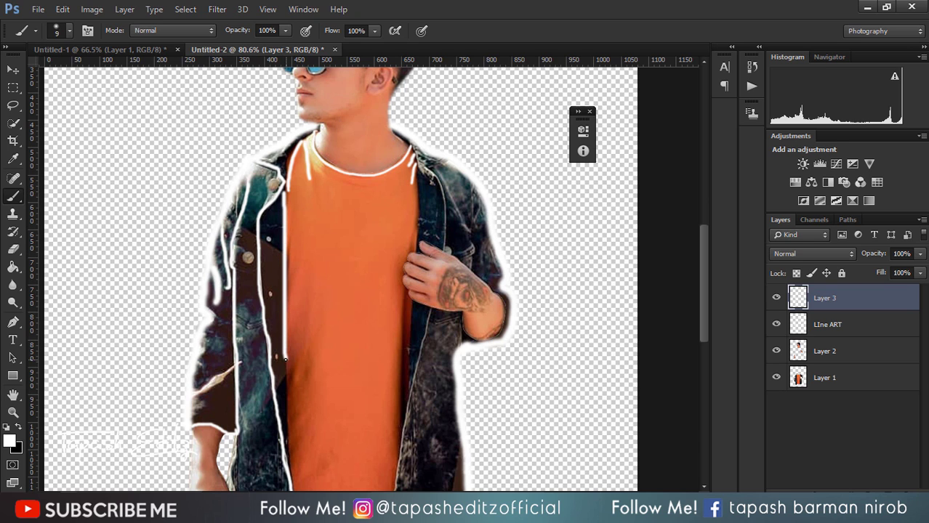
scroll(281, 385, "down", 2)
left_click_drag(704, 280, 705, 310)
scroll(326, 285, "up", 7)
left_click_drag(243, 248, 245, 407)
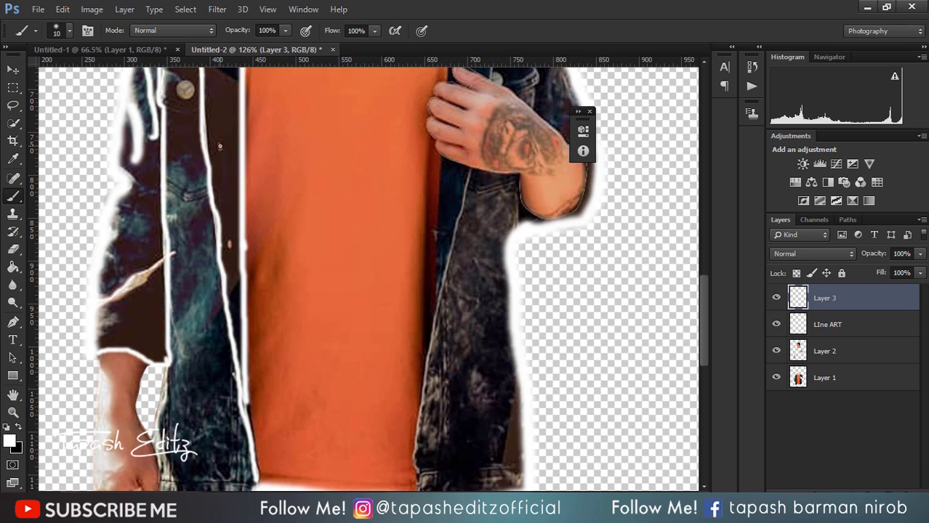
Step: Enlarge the brush and dot two small buttons white on the jacket's inner panel beside the T-shirt
key("bracketright")
left_click(220, 146)
left_click(229, 243)
Step: Paint an 8 px white line from below the raised hand down the jacket front to a small hem square, and check it with Layer 1 hidden
mouse_move(471, 167)
left_mouse_down()
mouse_move(426, 358)
mouse_move(416, 476)
left_mouse_up()
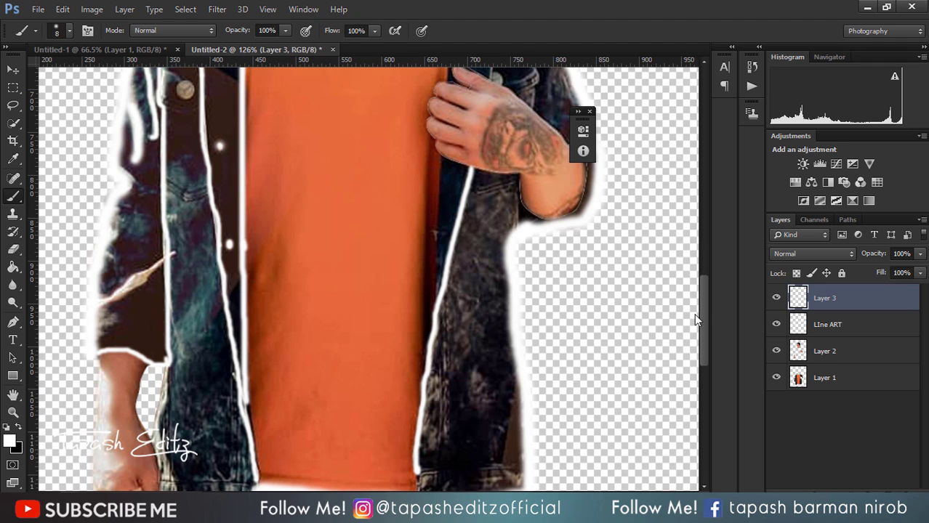
left_click_drag(700, 327, 702, 353)
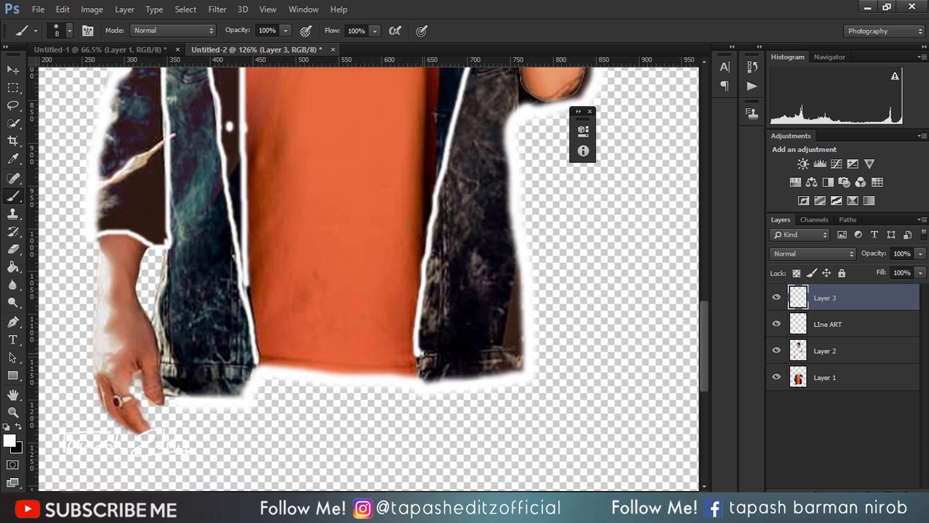
mouse_move(436, 354)
left_mouse_down()
mouse_move(437, 376)
mouse_move(420, 377)
mouse_move(422, 352)
left_mouse_up()
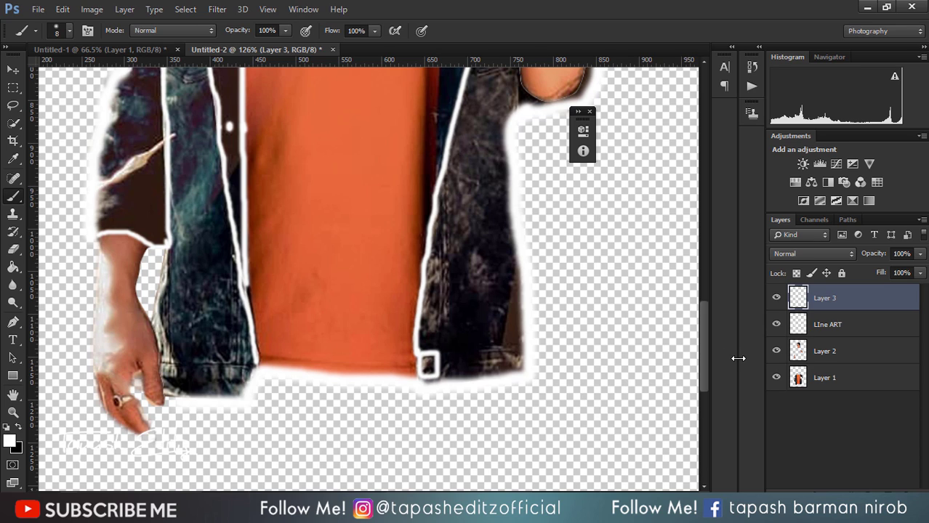
left_click(776, 378)
left_click_drag(703, 314, 703, 277)
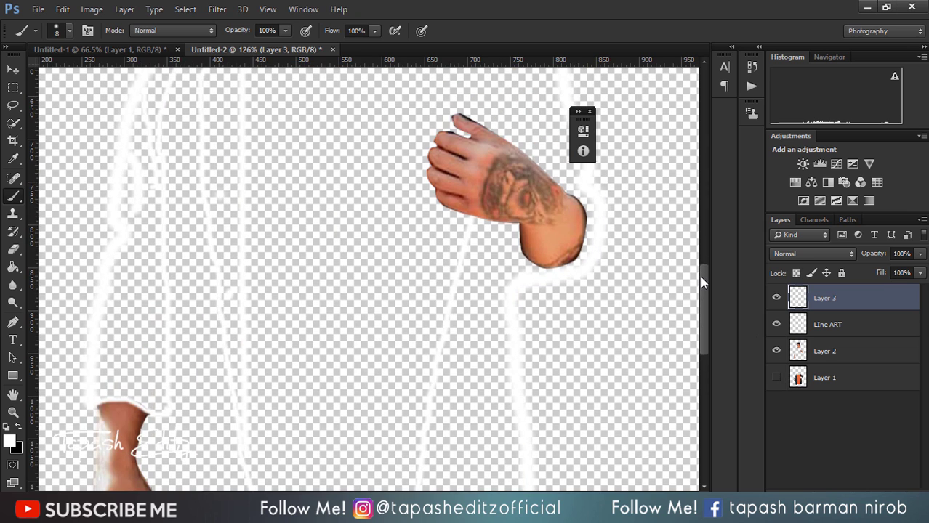
scroll(397, 295, "down", 10)
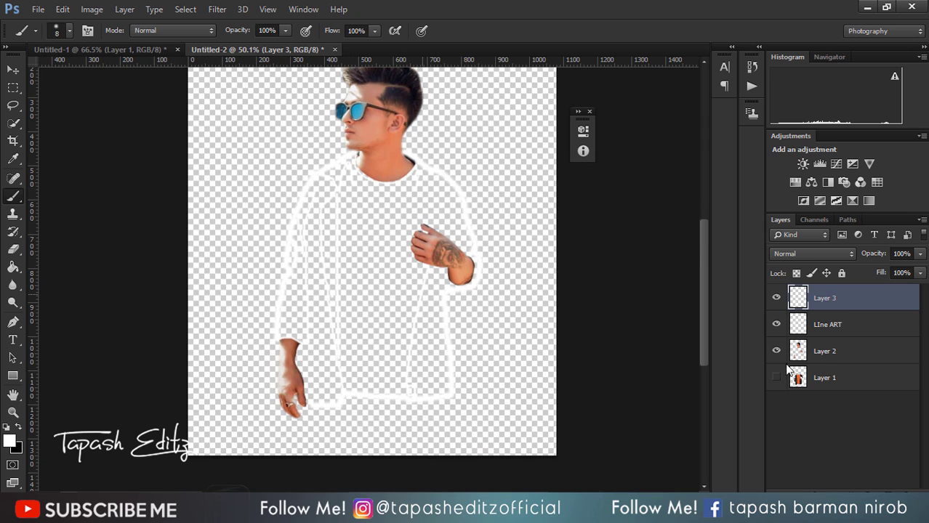
left_click(775, 378)
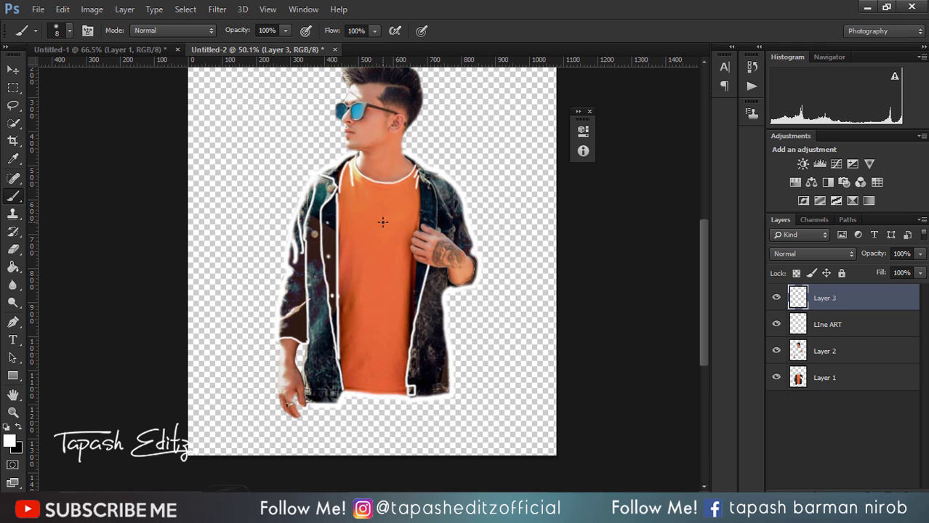
Step: Paint a white line, about 7 px, from the collar down the jacket seam above the raised hand and outline the small tab beside it
scroll(382, 218, "up", 4)
scroll(416, 231, "up", 5)
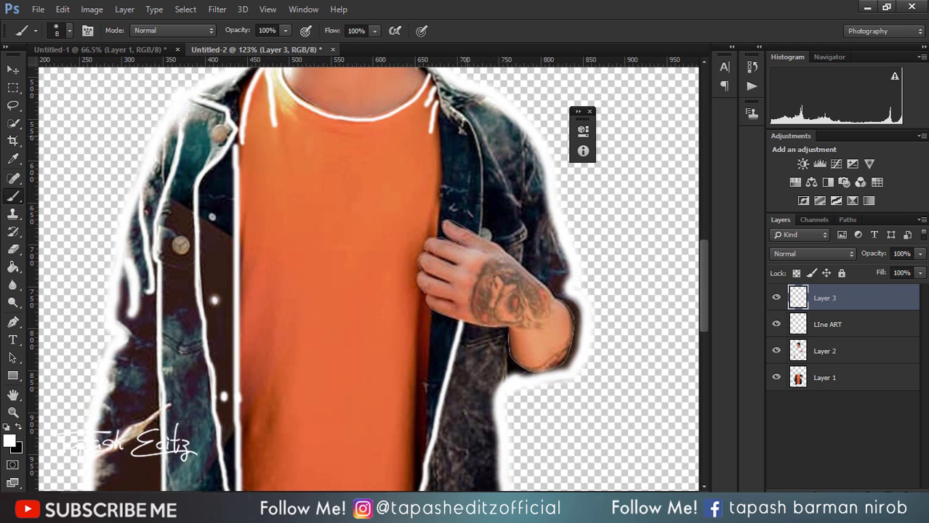
mouse_move(435, 89)
left_mouse_down()
mouse_move(475, 130)
mouse_move(479, 231)
mouse_move(503, 237)
mouse_move(523, 226)
mouse_move(527, 237)
mouse_move(499, 237)
left_mouse_up()
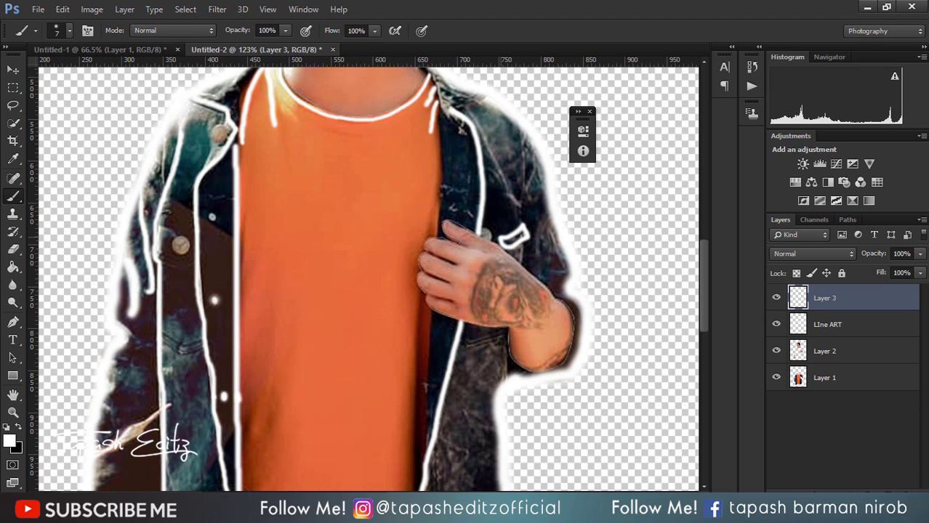
Step: Paint 6 px white fold lines on the raised arm's shoulder and sleeve, and trace the T-shirt's edge above and below the hand
left_click_drag(474, 117, 520, 207)
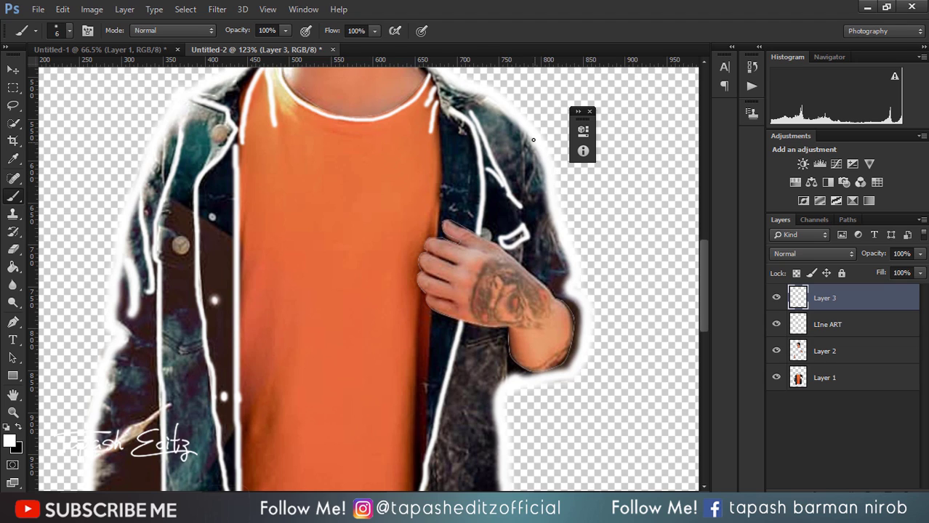
mouse_move(520, 132)
left_mouse_down()
mouse_move(524, 201)
mouse_move(542, 231)
mouse_move(538, 271)
mouse_move(566, 273)
left_mouse_up()
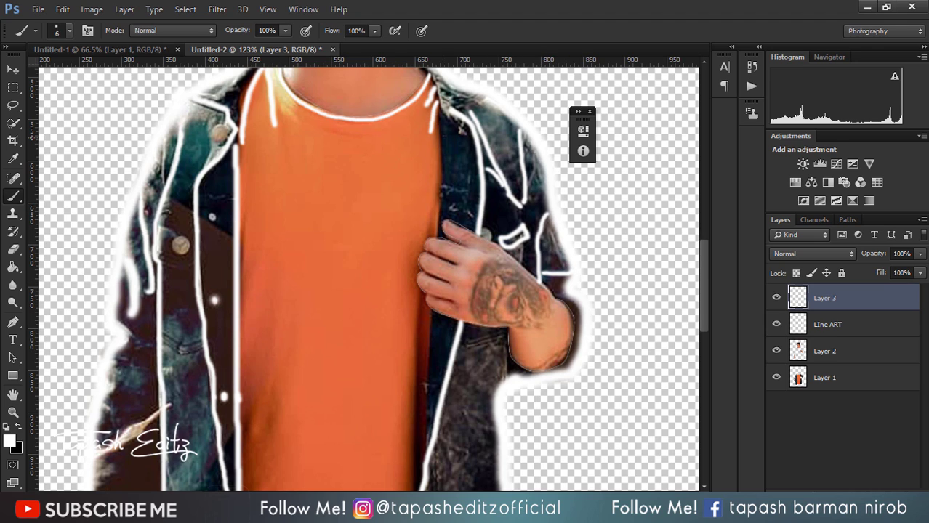
left_click_drag(440, 109, 440, 233)
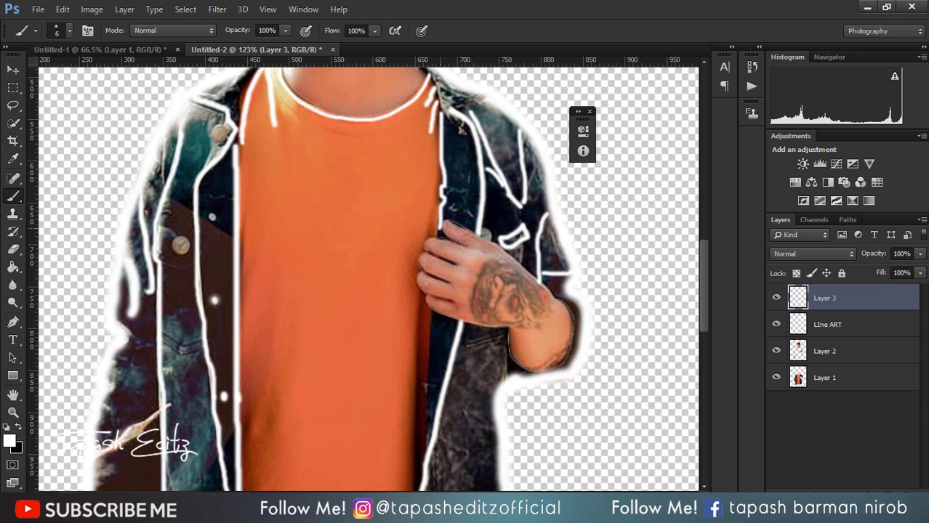
left_click_drag(431, 311, 427, 452)
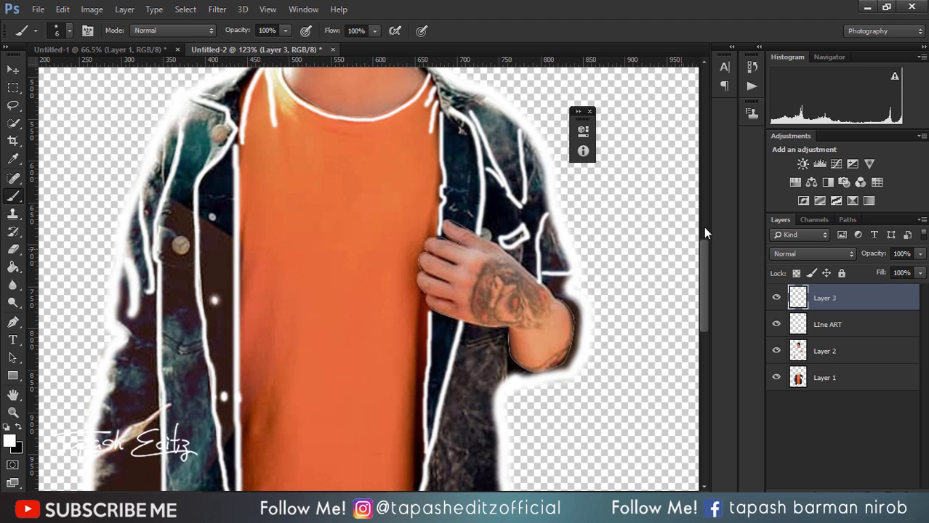
Step: Paint a short white pocket stroke below the raised hand and a broken vertical stitch line down that jacket panel, about 7 px
left_click_drag(706, 260, 709, 292)
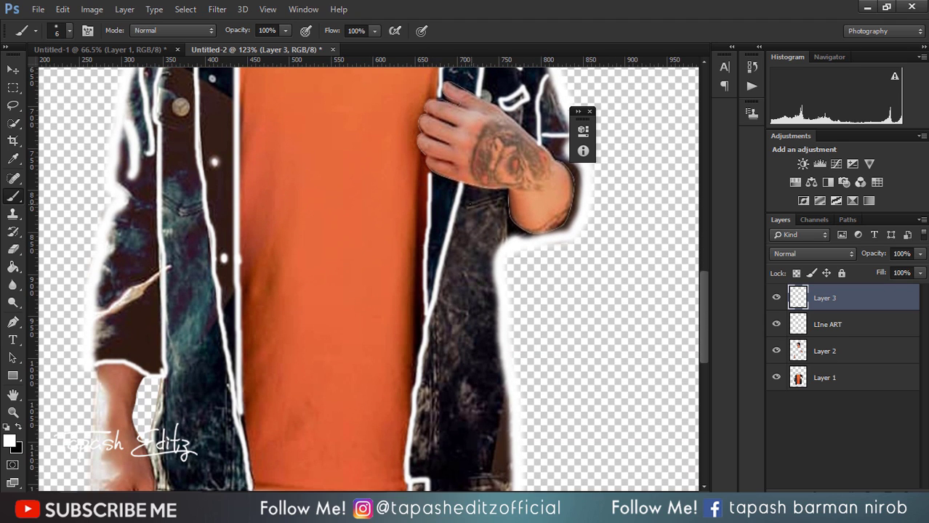
left_click_drag(471, 205, 503, 194)
key("bracketleft")
left_click_drag(437, 311, 437, 369)
left_click_drag(436, 406, 437, 444)
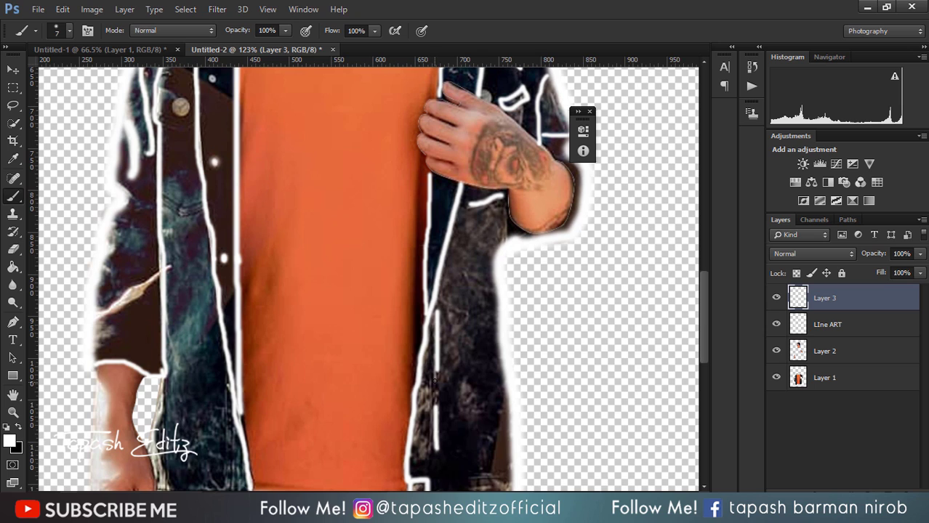
left_click_drag(435, 378, 436, 397)
Step: Paint the side seam and short hem strokes on the jacket panel below the raised hand, plus a small 5 px caret-shaped crease
left_click_drag(702, 297, 705, 326)
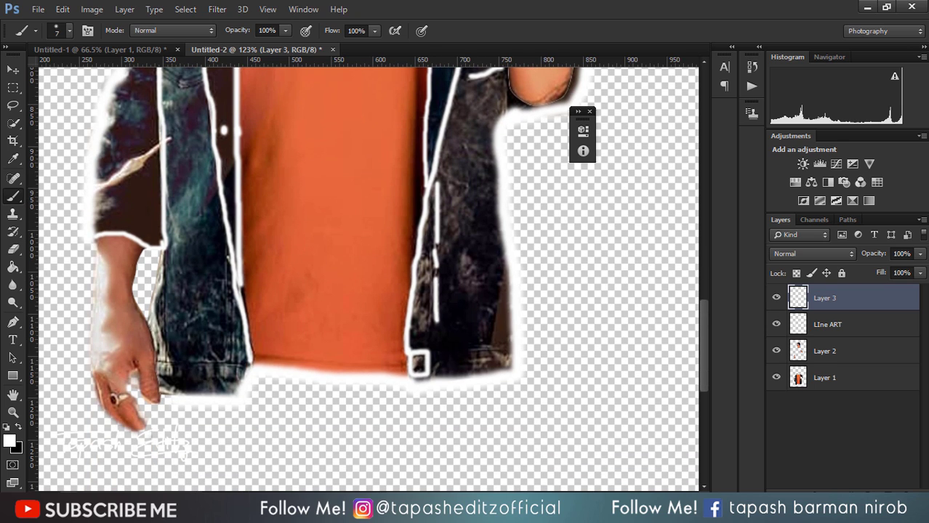
left_click(807, 510)
left_click(898, 416)
mouse_move(500, 272)
left_mouse_down()
mouse_move(490, 348)
mouse_move(468, 350)
mouse_move(472, 361)
mouse_move(509, 366)
left_mouse_up()
key("bracketleft")
key("bracketleft")
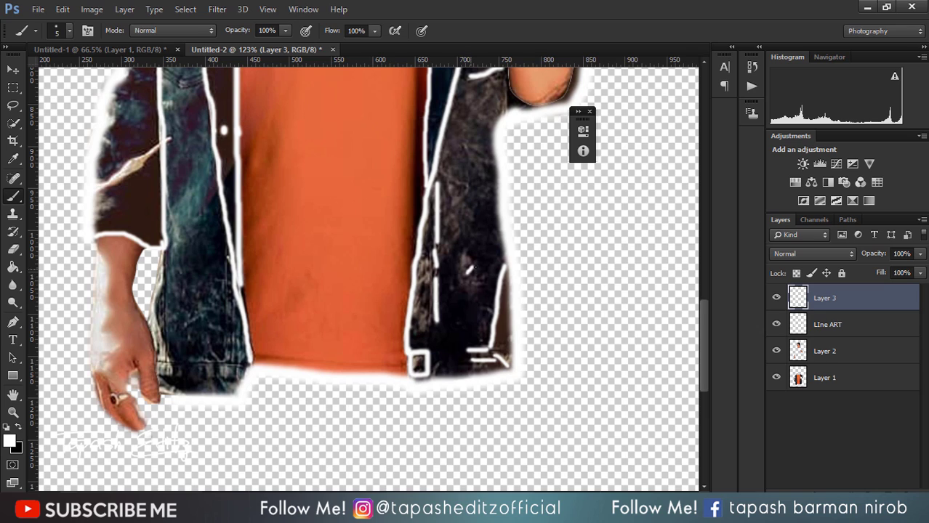
left_click_drag(473, 267, 482, 273)
Step: Paint 4 px white lines along the hem, side edges and inner seam of the jacket's lower panel beside the lowered hand
left_click_drag(240, 366, 162, 361)
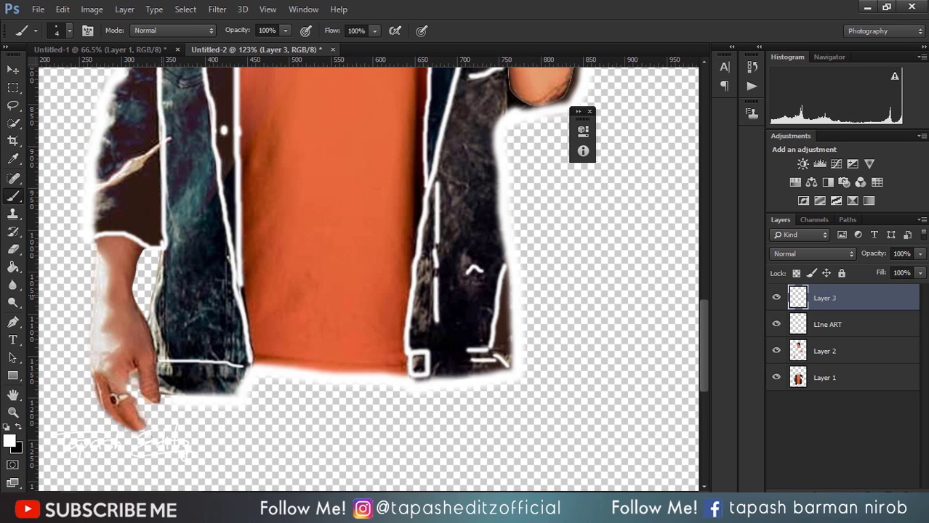
left_click_drag(162, 253, 149, 321)
left_click_drag(166, 256, 161, 303)
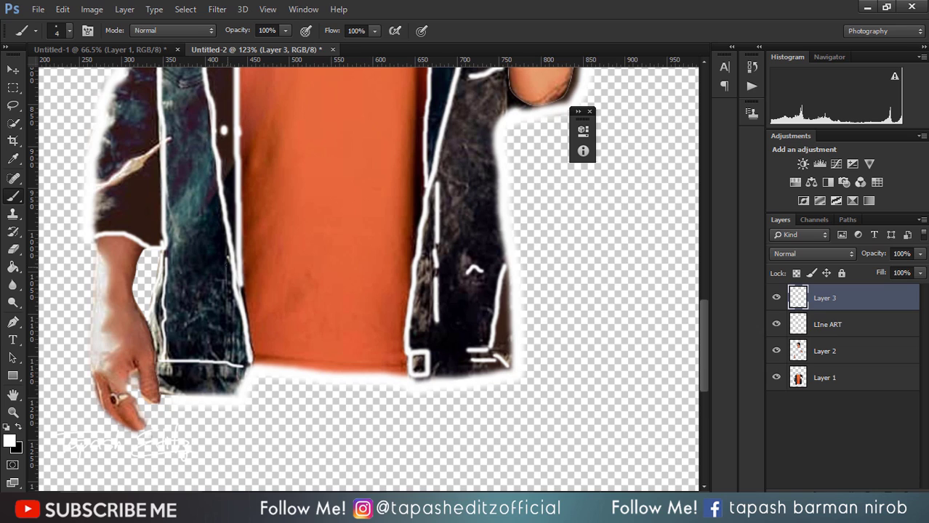
left_click_drag(227, 254, 228, 364)
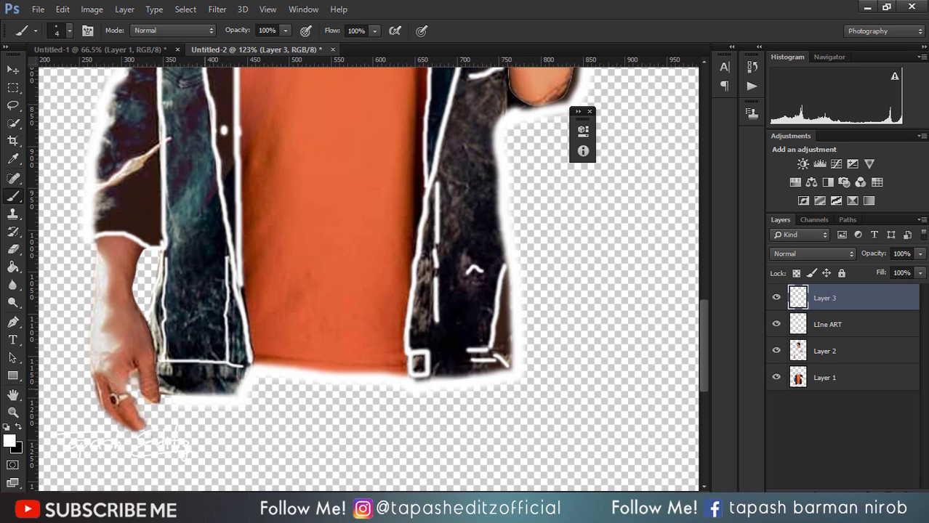
left_click_drag(159, 375, 220, 377)
Step: Paint a 7 px V-shaped pocket line across the jacket panel beside the lowered arm and cover the chest button with a 25 px white dot
scroll(703, 290, "up", 5)
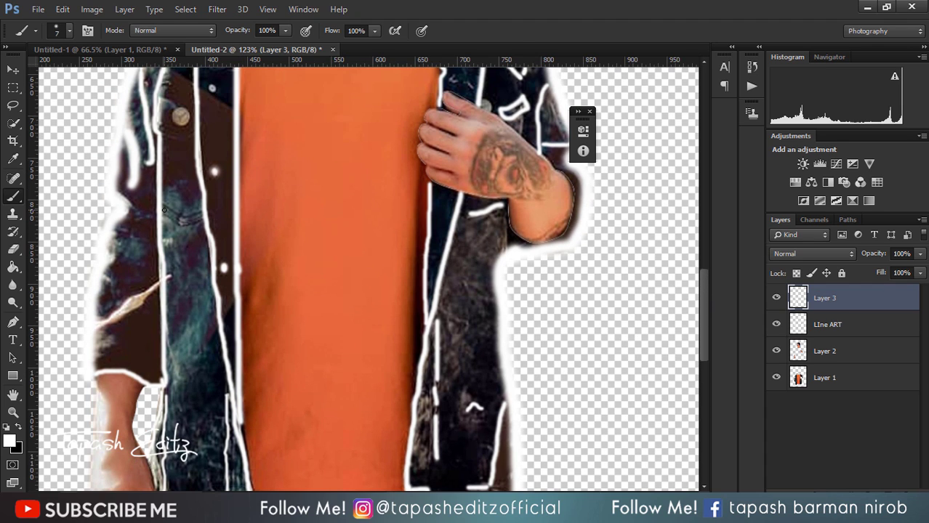
left_click_drag(183, 224, 200, 214)
key("bracketright")
key("bracketright")
key("bracketright")
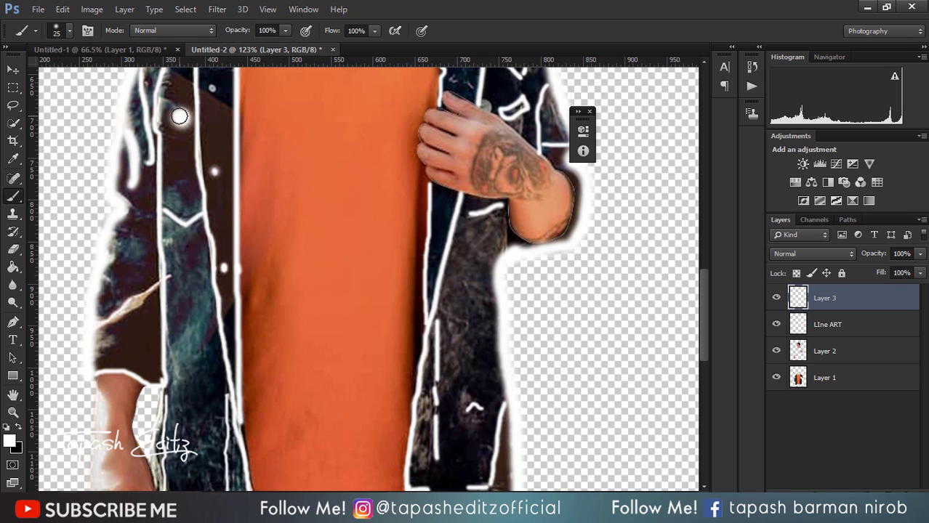
Step: Paint a white dot over the collar button, and reduce the brush to 10 px to dot the small button below it
scroll(180, 146, "down", 2)
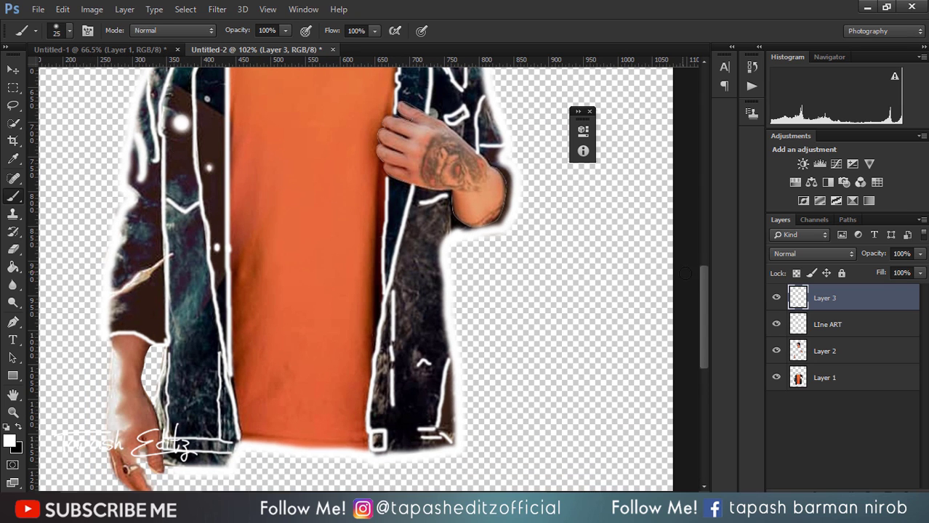
left_click_drag(703, 282, 703, 261)
key("bracketleft")
key("bracketleft")
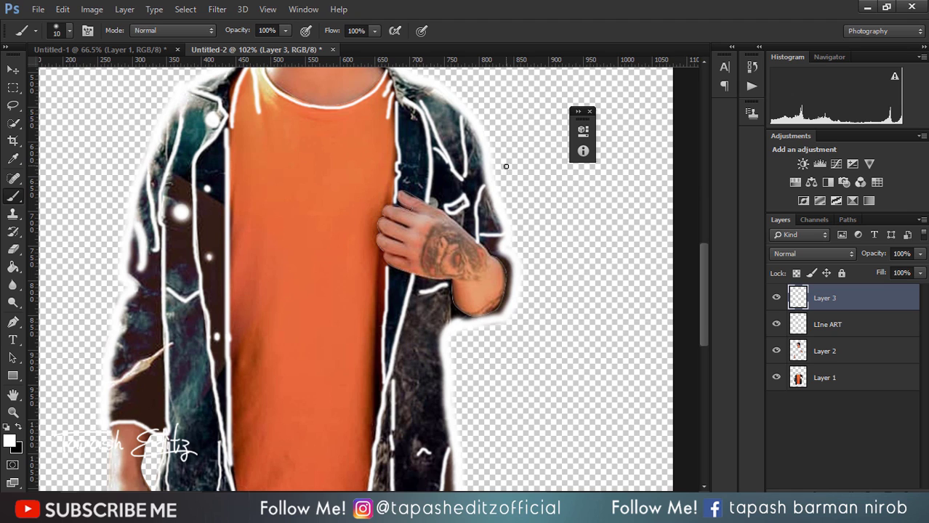
mouse_move(706, 270)
left_mouse_down()
mouse_move(706, 248)
mouse_move(707, 287)
left_mouse_up()
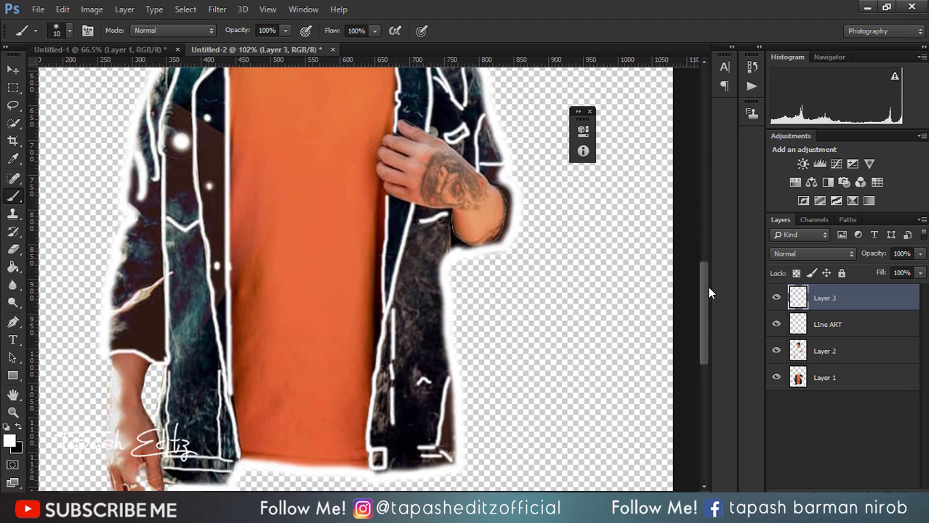
Step: Hide Layer 1 so that only the line art, head and hands are displayed across the whole canvas
left_click(777, 378)
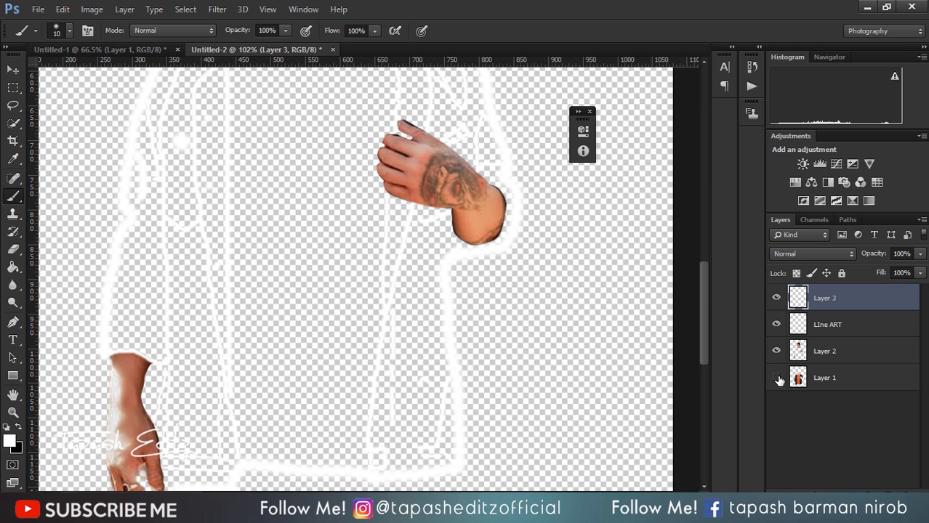
scroll(531, 262, "down", 1)
scroll(531, 263, "down", 3)
scroll(531, 262, "down", 1)
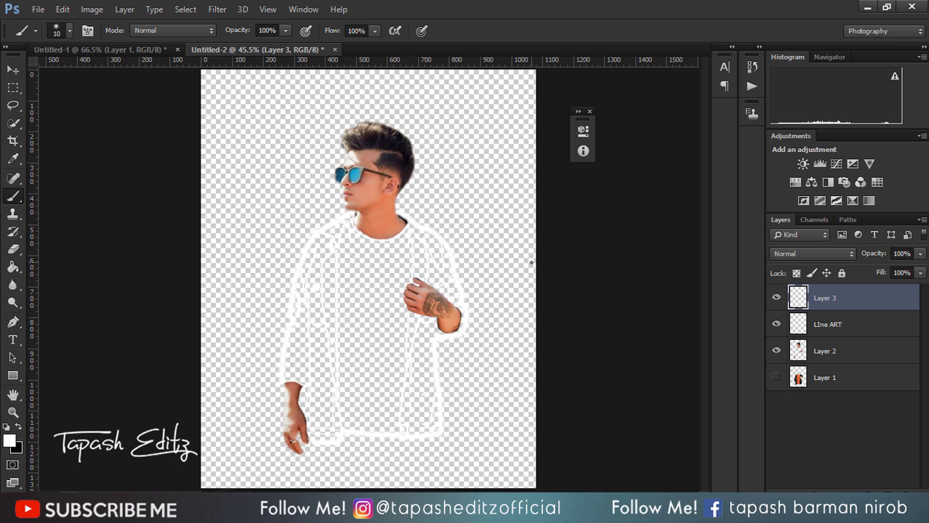
Step: Place the embedded photo action-america-architecture-378570, enlarged to cover the canvas, and move its layer beneath Layer 1
left_click(38, 8)
left_click(73, 203)
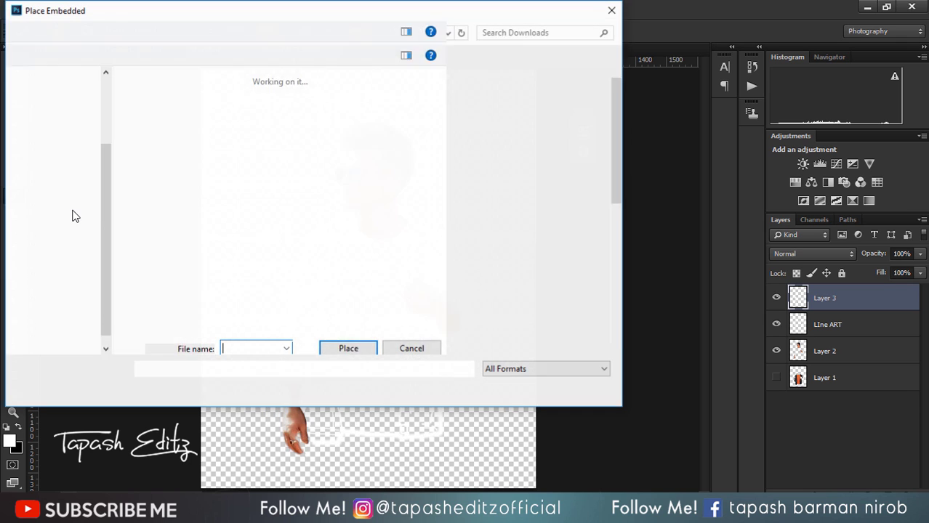
scroll(265, 260, "down", 2)
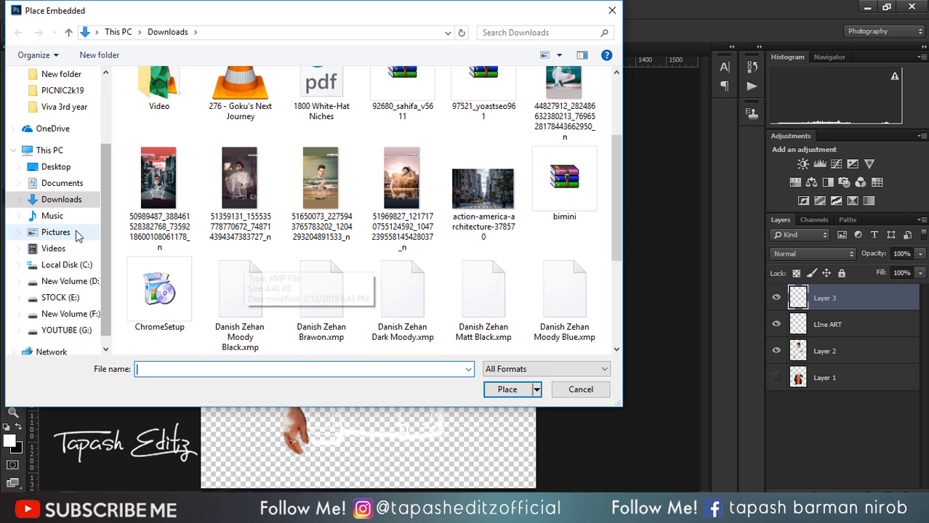
double_click(480, 212)
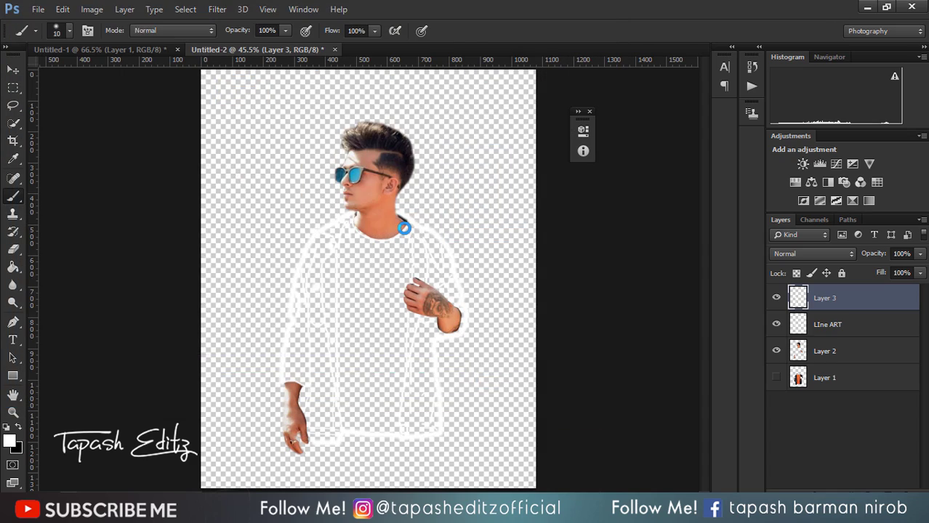
left_click_drag(495, 198, 623, 116)
left_click(477, 30)
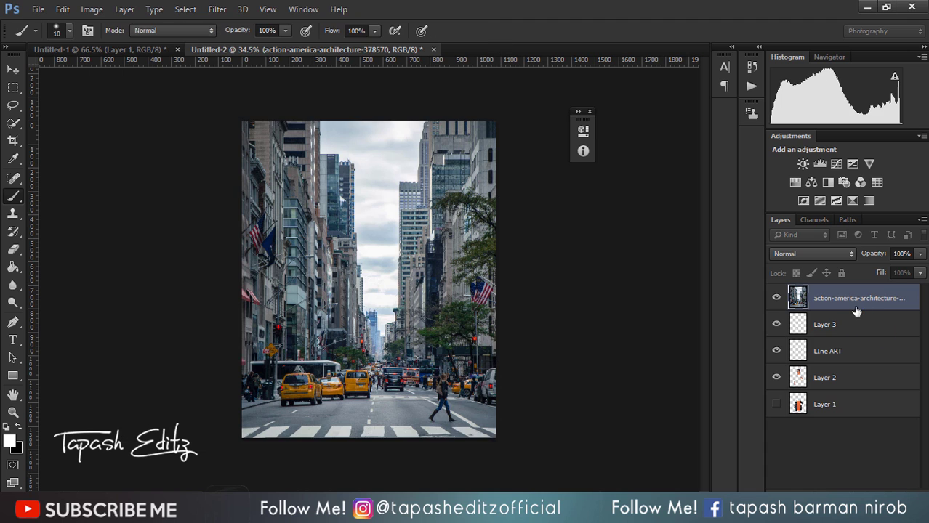
left_click_drag(856, 298, 875, 435)
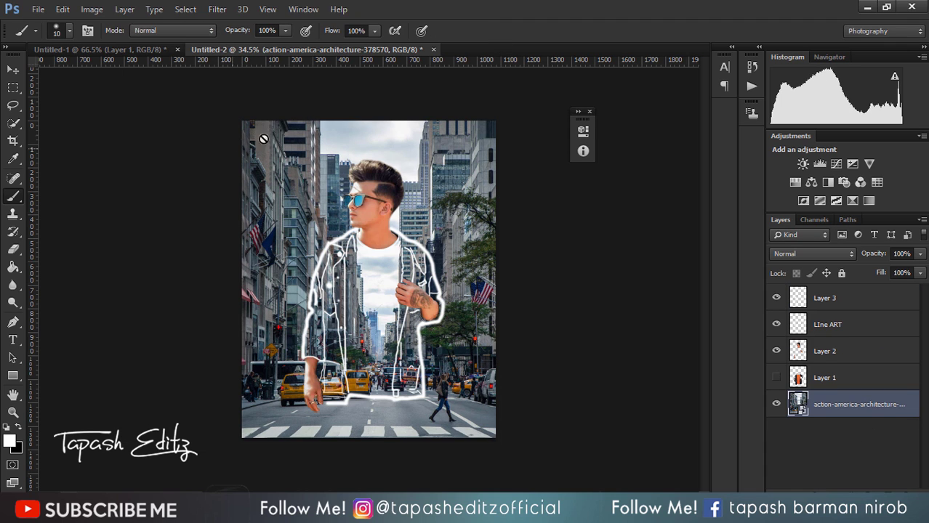
Step: Apply a Gaussian Blur with an 8.0 pixel radius to the placed street photo layer
left_click(217, 8)
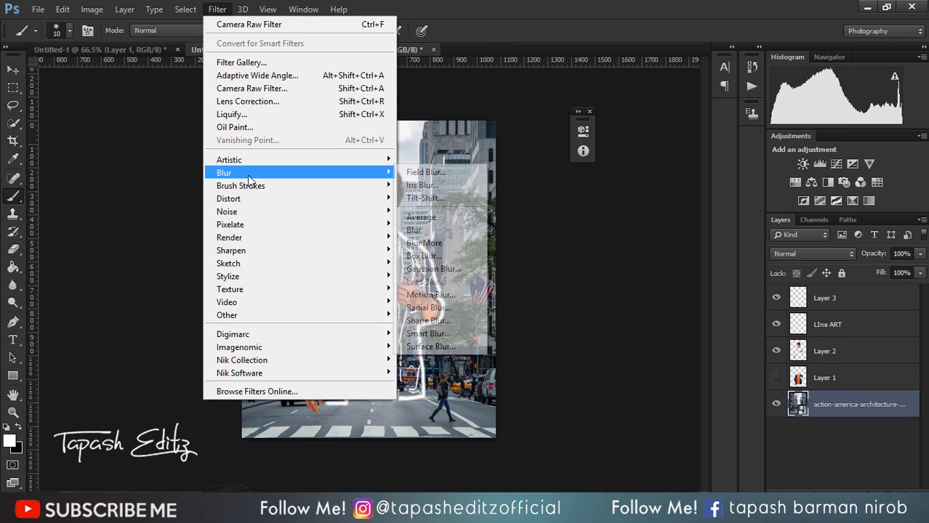
mouse_move(239, 172)
left_click(435, 267)
left_click(600, 293)
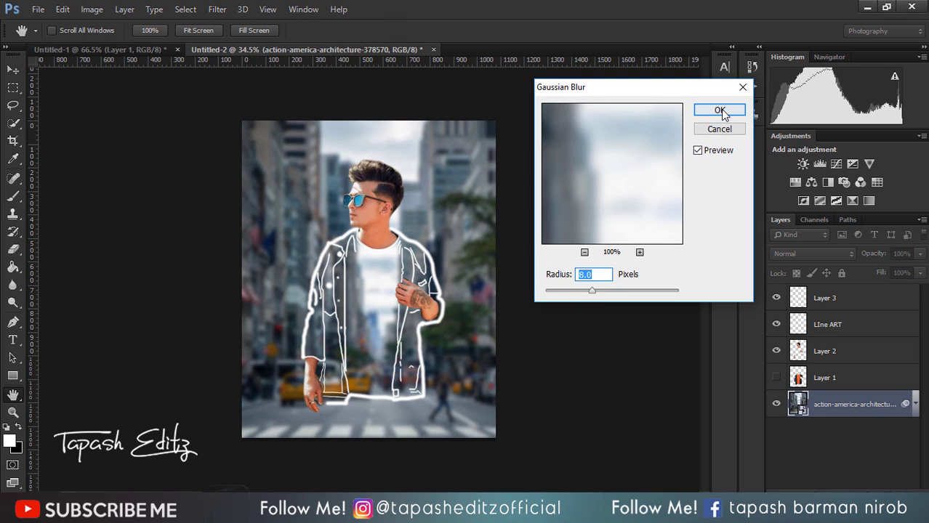
left_click(720, 110)
Step: Scale Layer 1, Layer 2, LIne ART and Layer 3 together to about 121% and shift the figure slightly within the frame
left_click(13, 70)
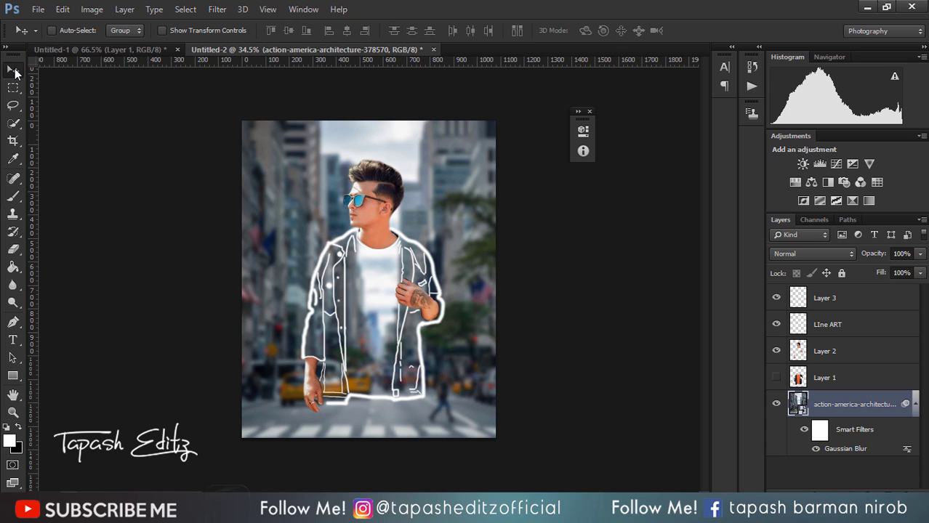
left_click(834, 377)
left_click(833, 352, "ctrl")
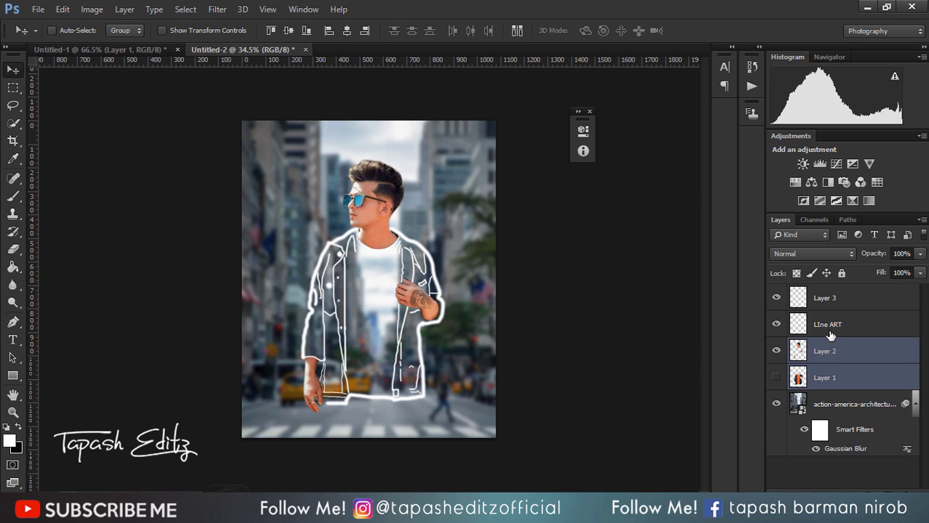
left_click(832, 326, "ctrl")
left_click(834, 301, "ctrl")
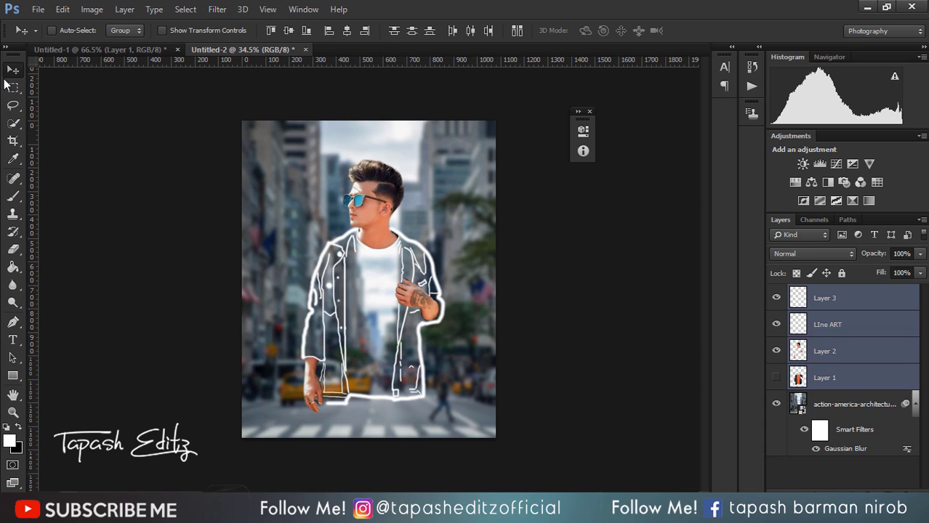
left_click(161, 30)
left_click_drag(446, 156, 488, 140)
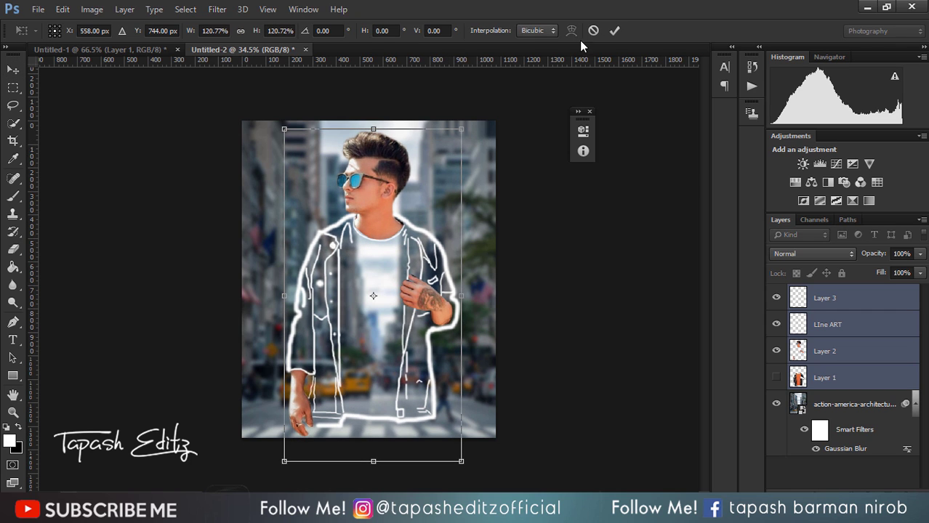
left_click(614, 30)
mouse_move(420, 261)
left_mouse_down()
mouse_move(405, 256)
mouse_move(405, 242)
mouse_move(410, 260)
left_mouse_up()
left_click(845, 405)
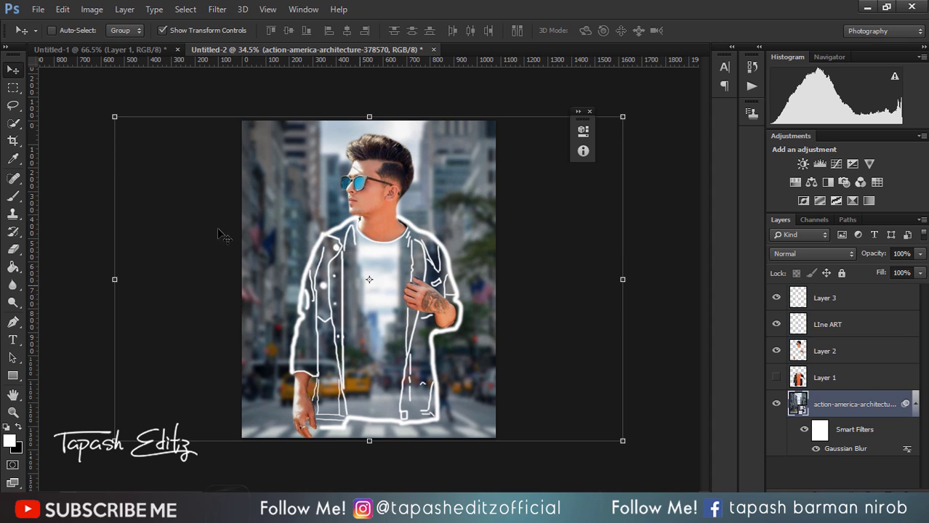
left_click(113, 116)
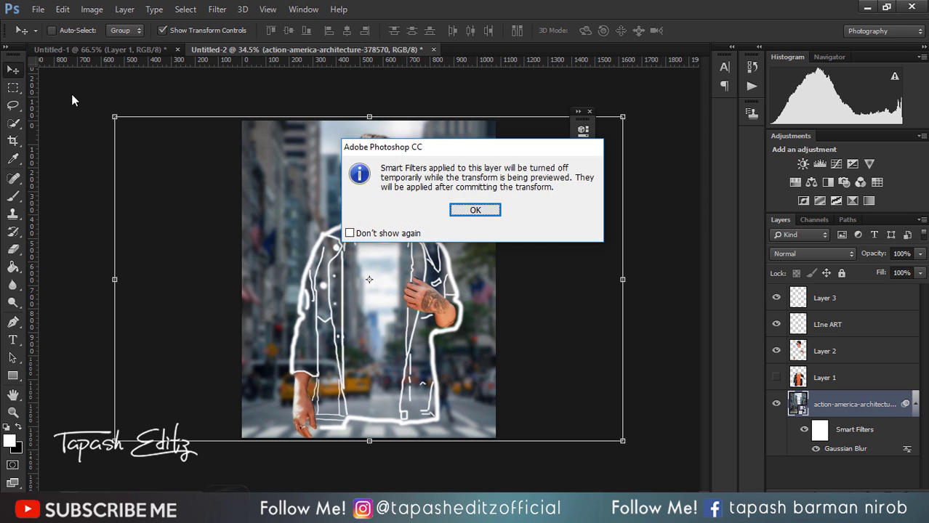
left_click(473, 209)
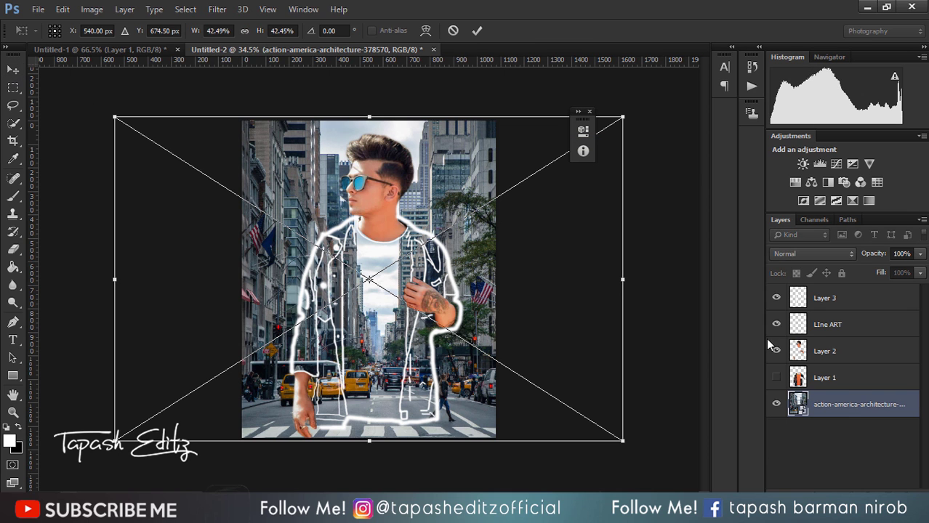
left_click(477, 30)
Step: Rasterize the blurred street layer, and enlarge and reposition it so the bright gap between the buildings sits behind the man
right_click(854, 405)
left_click(622, 211)
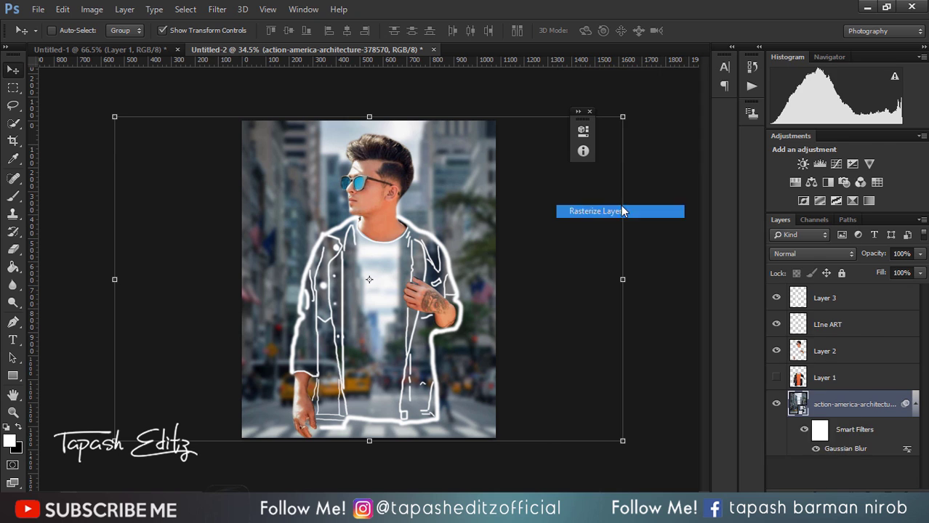
key("ctrl+t")
left_click_drag(623, 116, 796, 26)
left_click_drag(469, 183, 465, 123)
left_click_drag(473, 234, 417, 384)
left_click(615, 31)
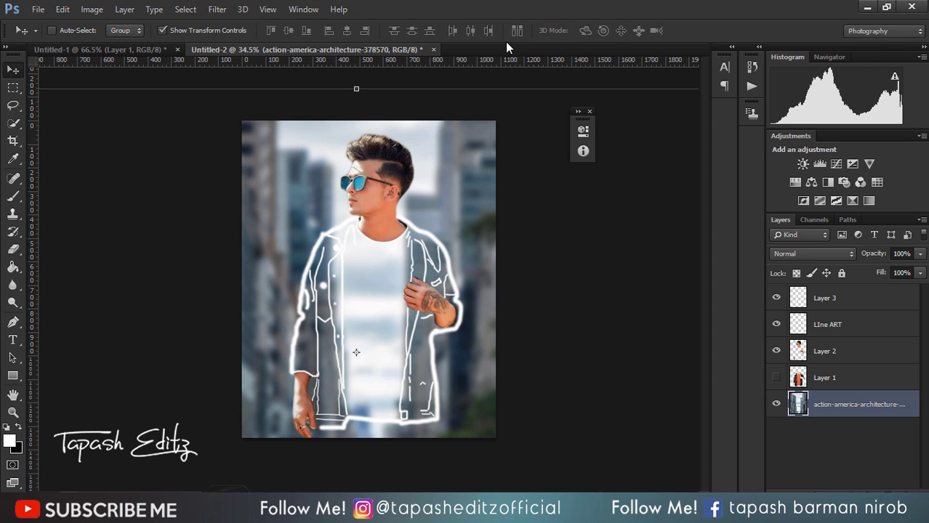
left_click_drag(434, 192, 294, 205)
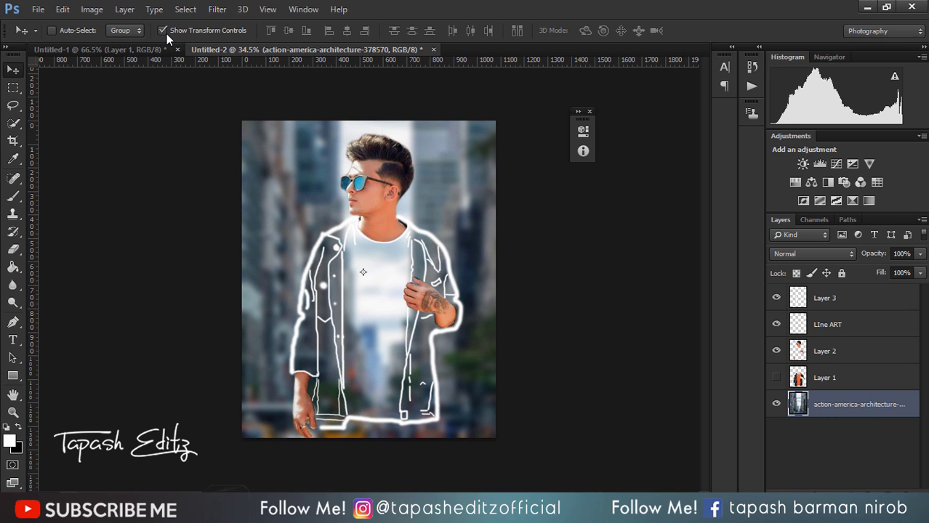
Step: Compare the line art with the original clothing by toggling Layer 1's visibility, for the whole figure and close up at the raised hand
left_click(777, 378)
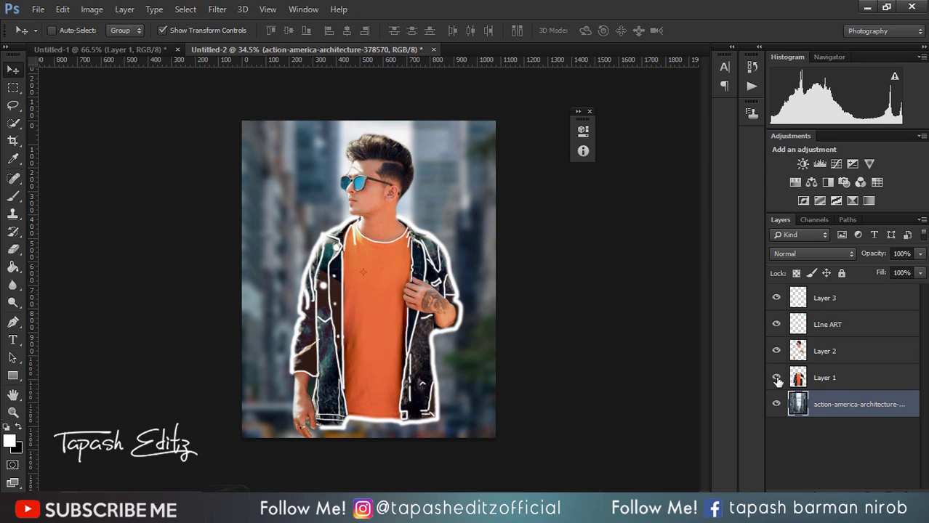
left_click(776, 378)
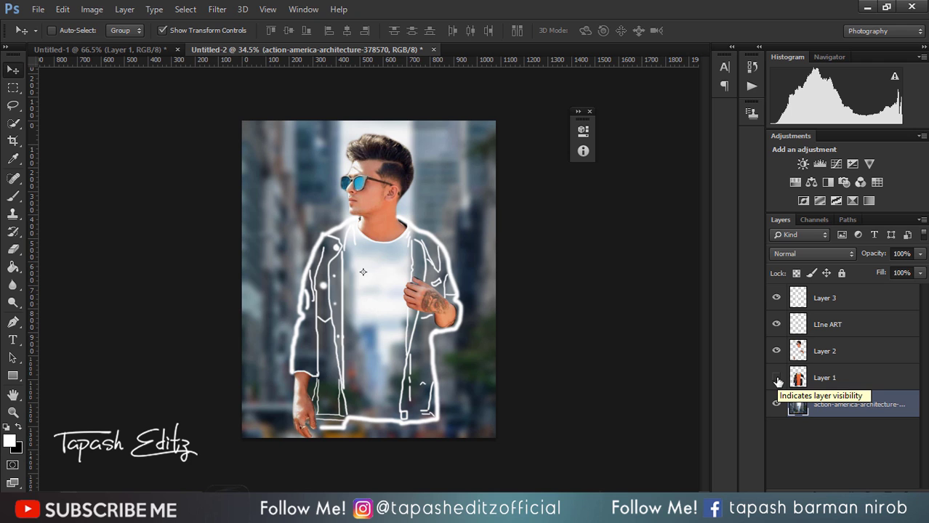
scroll(570, 305, "up", 8)
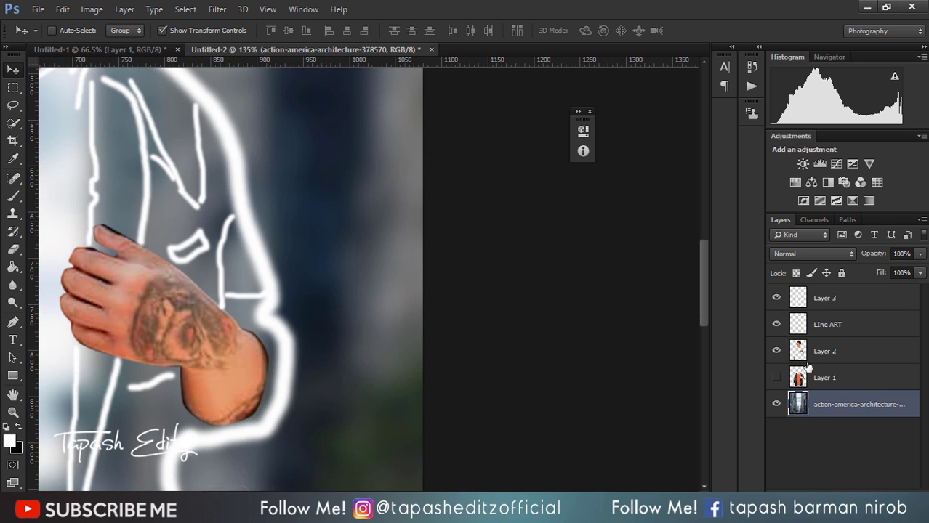
left_click(776, 378)
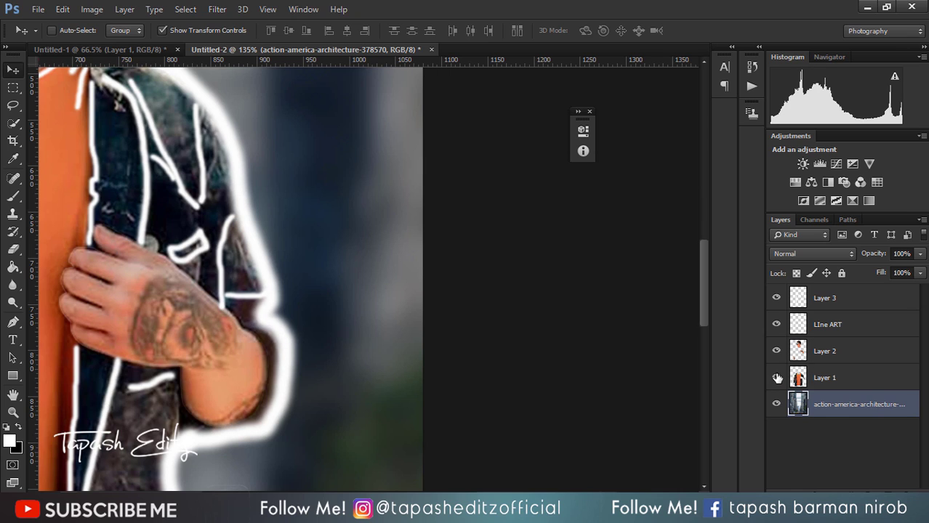
left_click(777, 378)
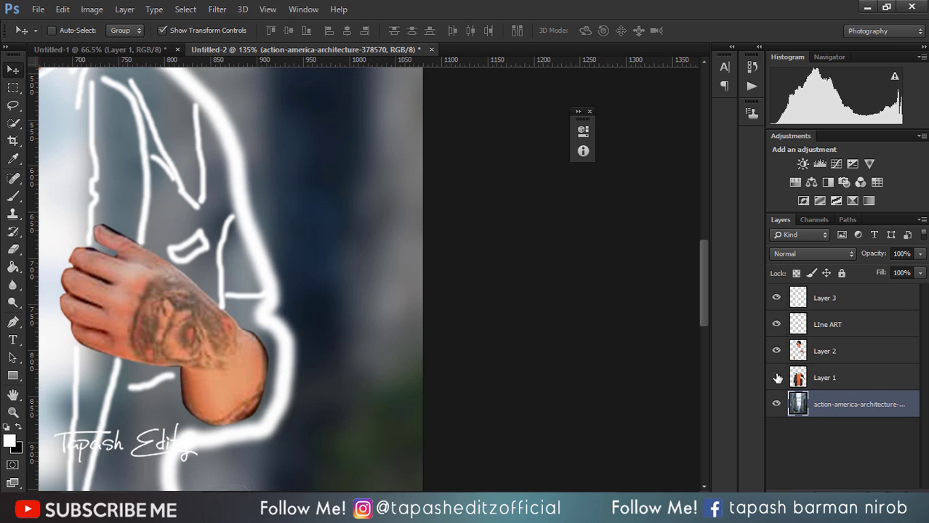
Step: Erase the dark fringe around the raised hand and forearm on Layer 2 with a 7 to 10 px Eraser
left_click(820, 356)
key("e")
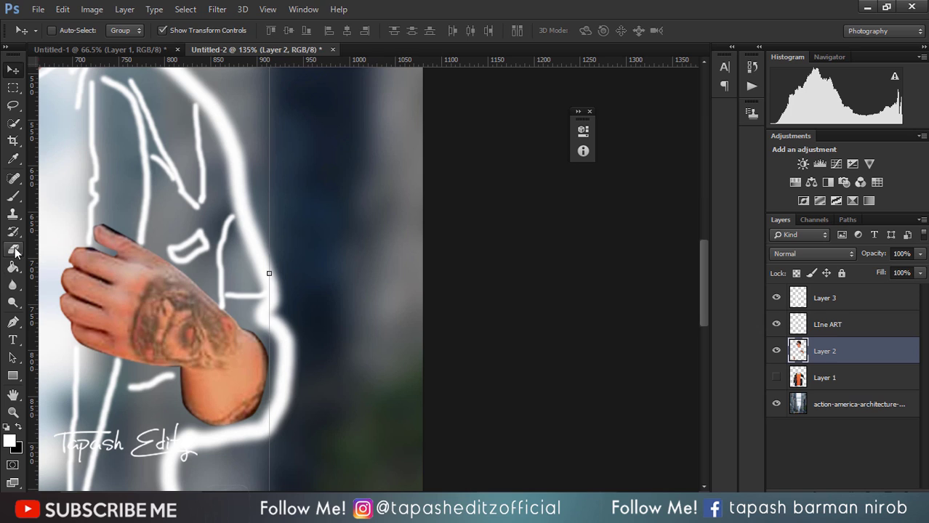
mouse_move(267, 336)
left_mouse_down()
mouse_move(172, 314)
mouse_move(219, 335)
left_mouse_up()
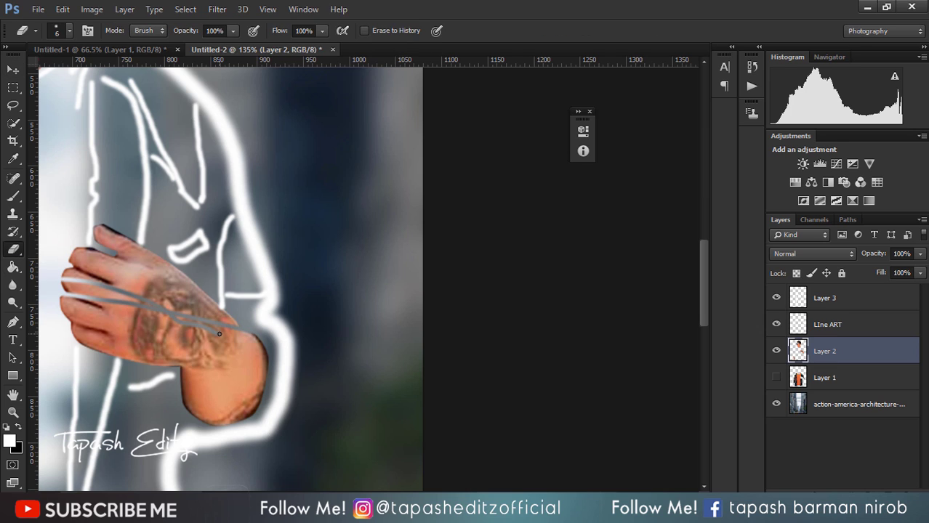
key("ctrl+z")
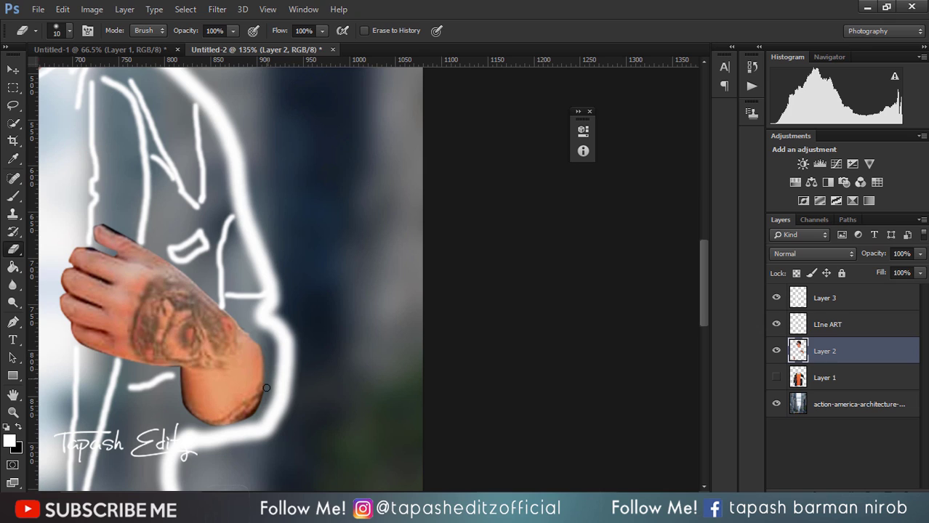
mouse_move(259, 408)
left_mouse_down()
mouse_move(225, 424)
mouse_move(184, 406)
left_mouse_up()
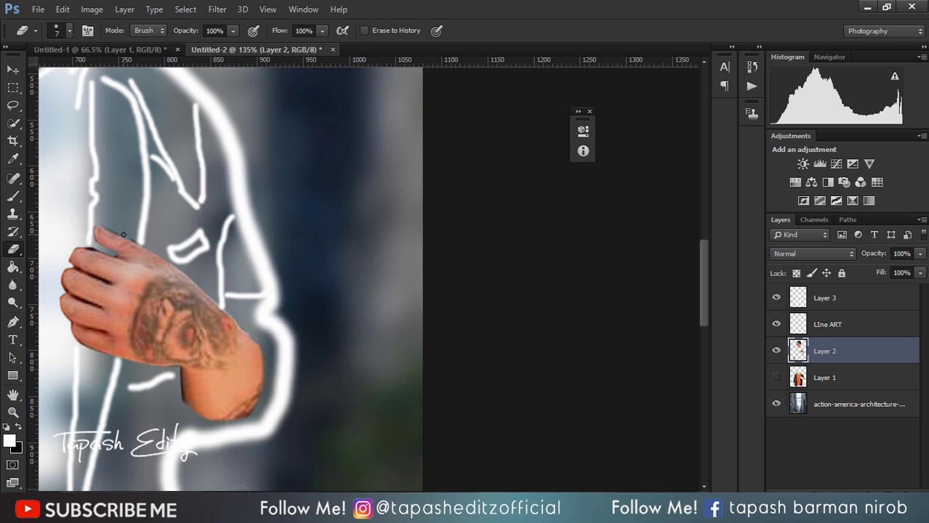
scroll(143, 236, "down", 7)
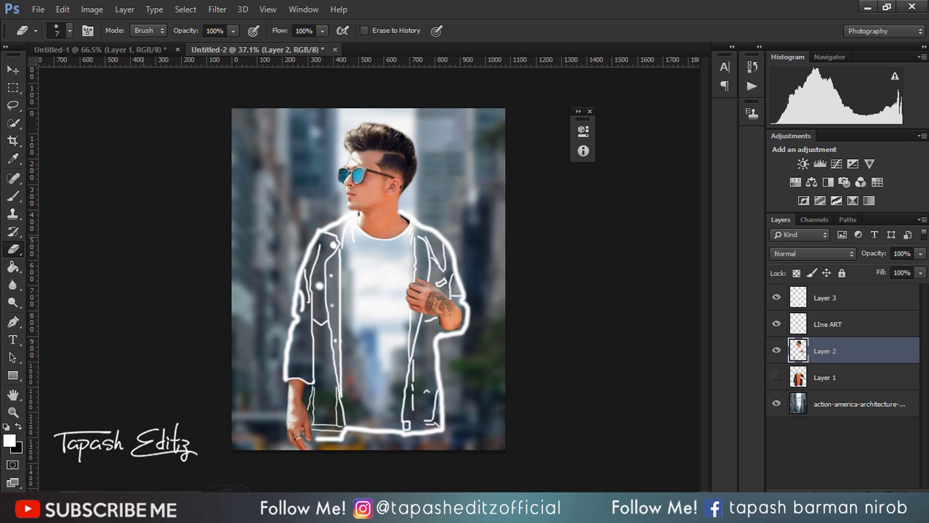
Step: Lasso the raised hand and forearm on Layer 2 and move them slightly outward to close the gap to the white sleeve outline
key("b")
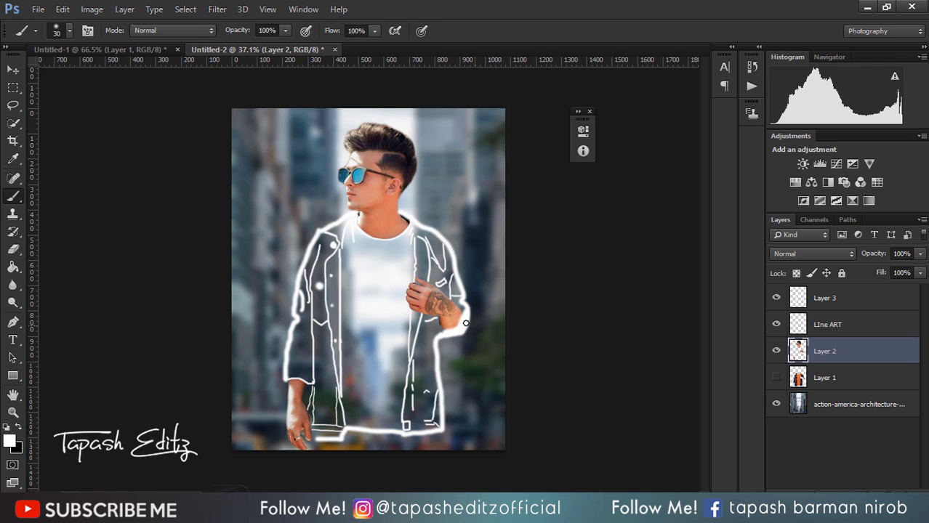
key("ctrl+z")
scroll(296, 245, "up", 8)
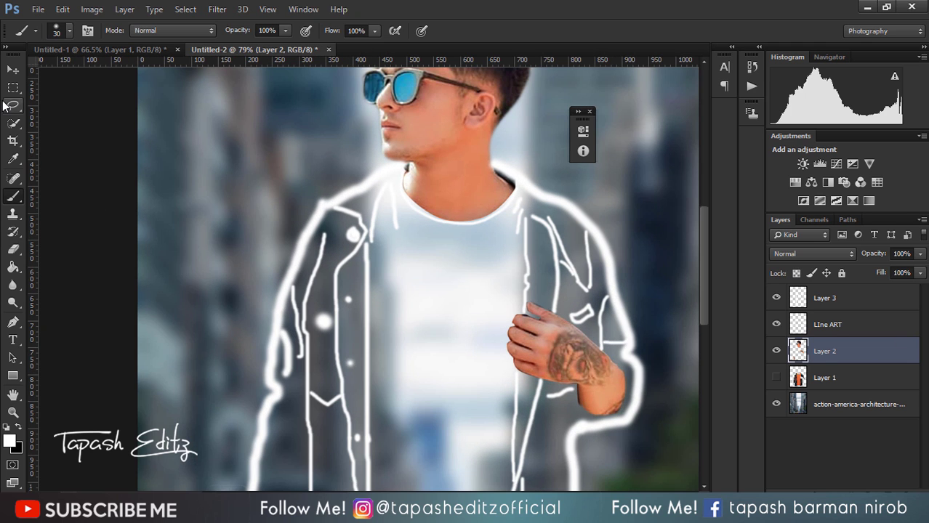
left_click(12, 106)
mouse_move(567, 297)
left_mouse_down()
mouse_move(464, 316)
mouse_move(481, 396)
mouse_move(585, 420)
mouse_move(634, 411)
mouse_move(640, 367)
mouse_move(599, 320)
mouse_move(559, 328)
left_mouse_up()
right_click(588, 64)
left_click(18, 70)
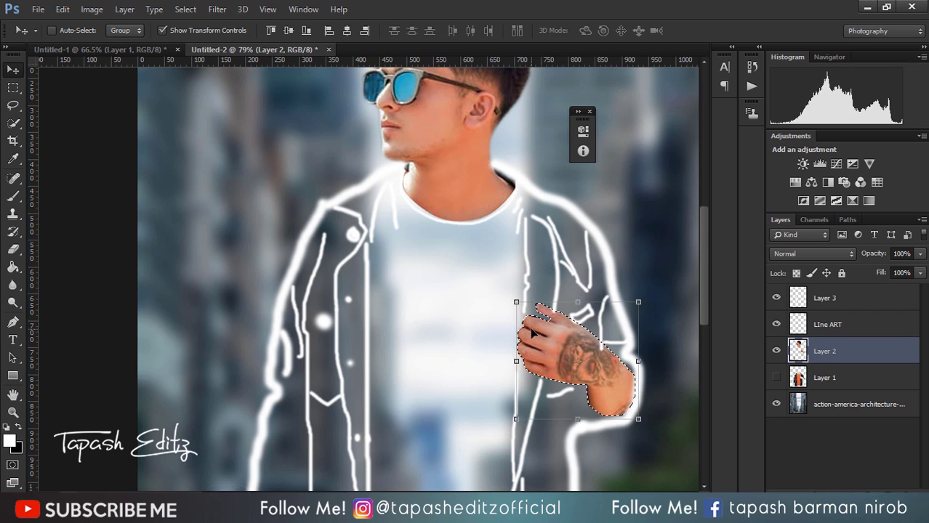
key("ctrl+d")
left_click_drag(572, 360, 565, 360)
key("ctrl+z")
Step: Turn off the Move tool's transform controls so the whole composite is shown without a bounding box
key("ctrl+0")
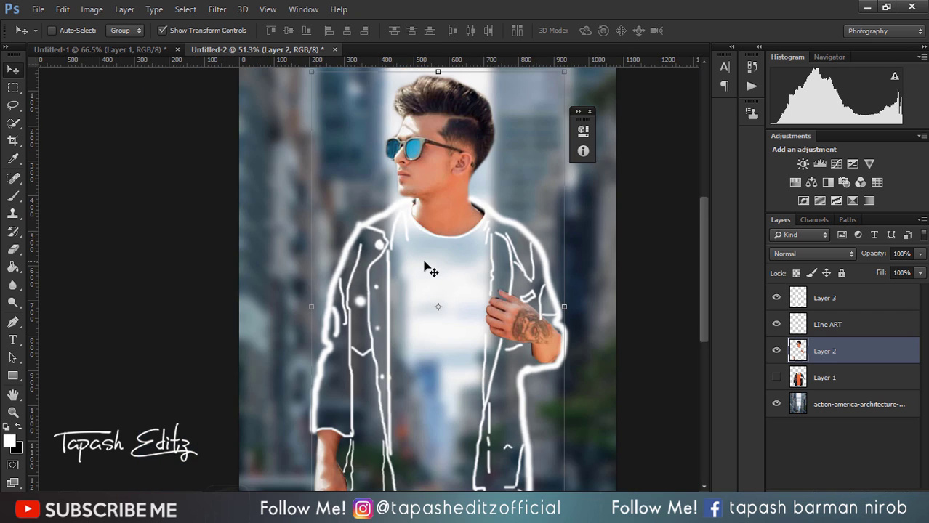
left_click(165, 31)
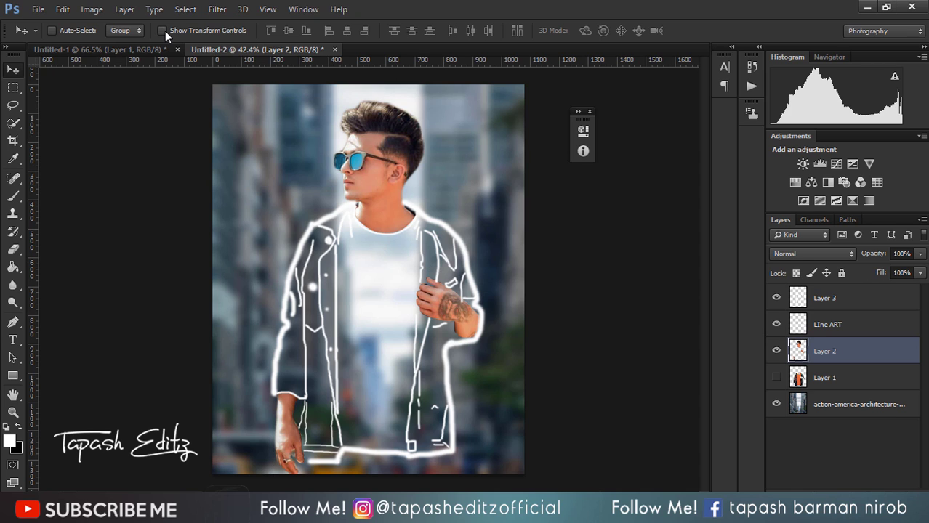
scroll(707, 364, "down", 2)
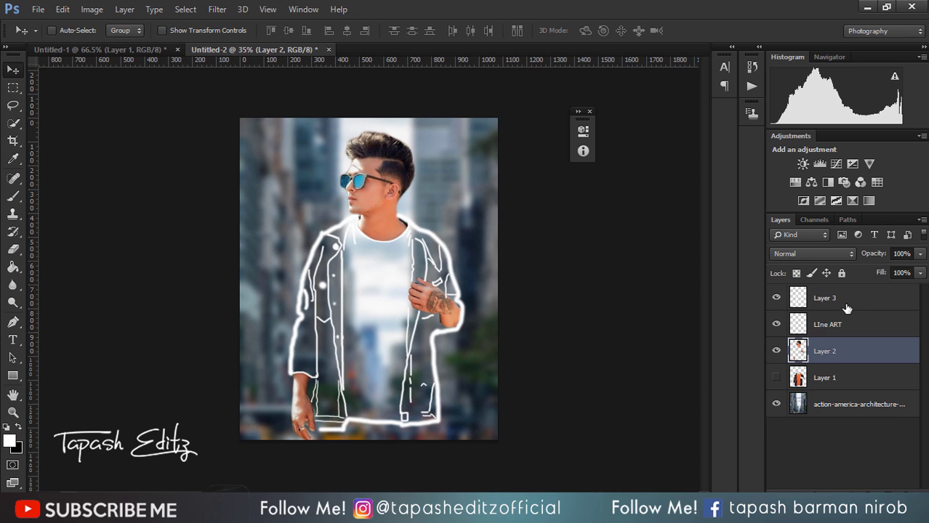
Step: Stamp all visible layers into a new layer above Layer 3 and open it in the Camera Raw Filter
left_click(845, 300)
key("ctrl+shift+alt+e")
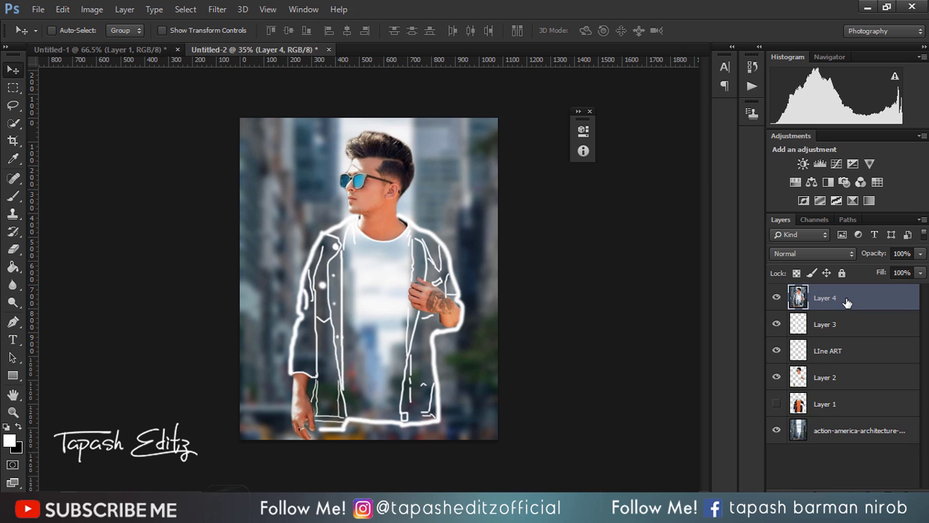
left_click(211, 9)
left_click(225, 85)
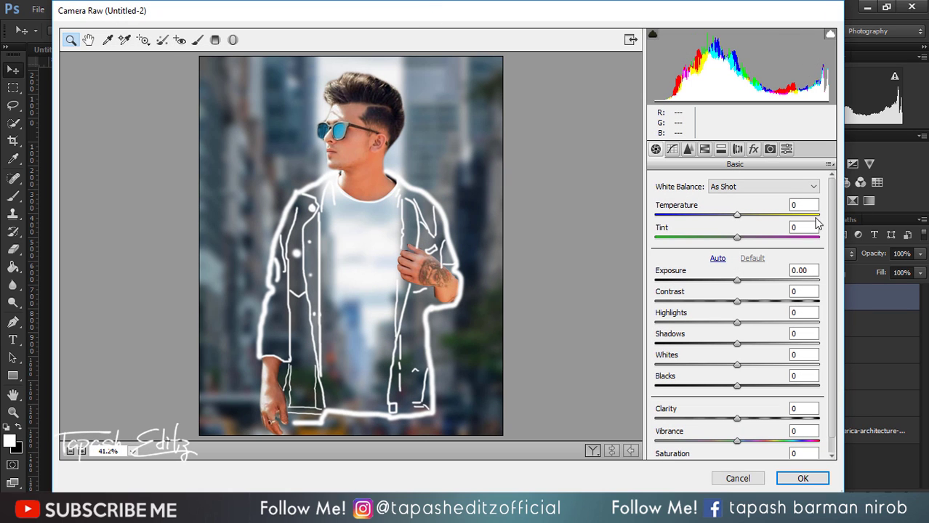
Step: Set the basic tone to Temperature -13, Highlights -100, Shadows +22, Whites -90, Blacks -47 and Clarity -16
mouse_move(738, 215)
left_mouse_down()
mouse_move(742, 222)
mouse_move(728, 220)
left_mouse_up()
left_click_drag(737, 323, 620, 320)
mouse_move(736, 344)
left_mouse_down()
mouse_move(688, 341)
mouse_move(755, 343)
left_mouse_up()
left_click_drag(737, 385, 670, 364)
mouse_move(737, 419)
left_mouse_down()
mouse_move(751, 422)
mouse_move(726, 416)
left_mouse_up()
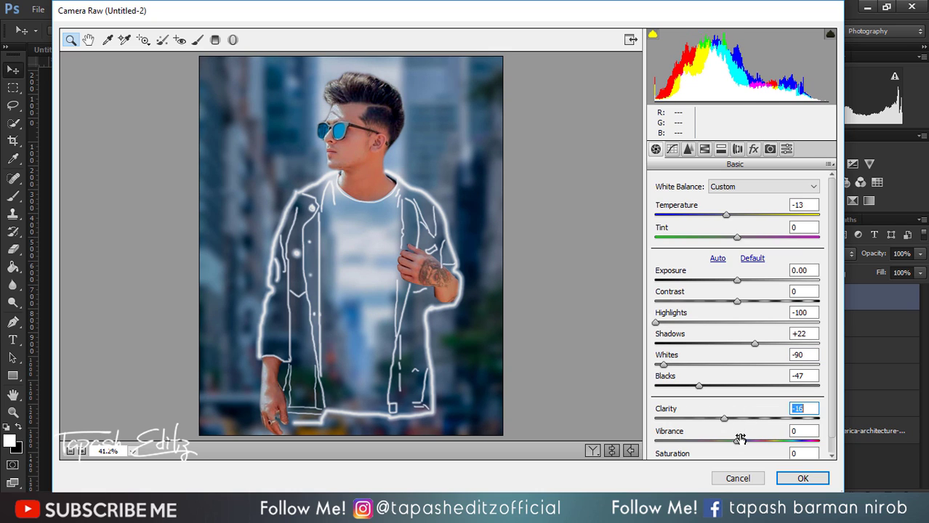
Step: Shift the background blues toward teal by setting the HSL Blues hue to -47
left_click(703, 149)
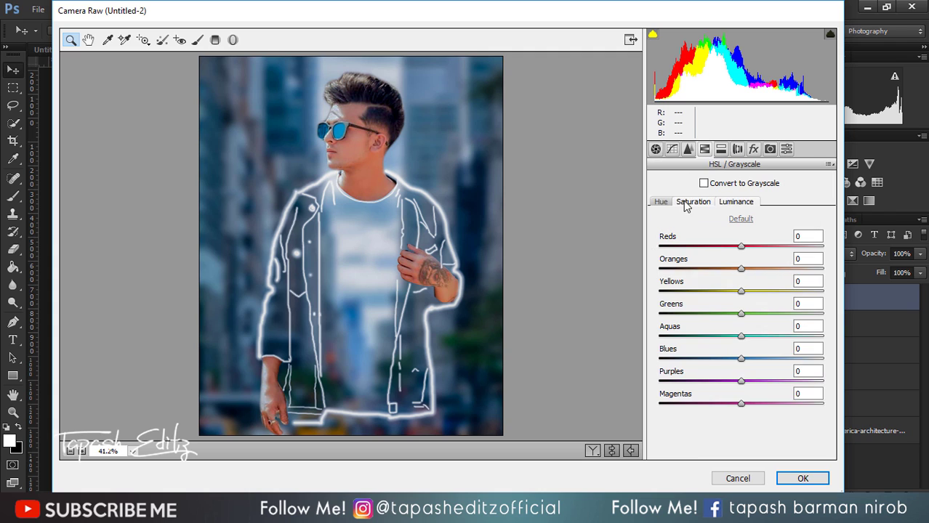
left_click(687, 206)
left_click_drag(742, 359, 701, 357)
left_click(660, 202)
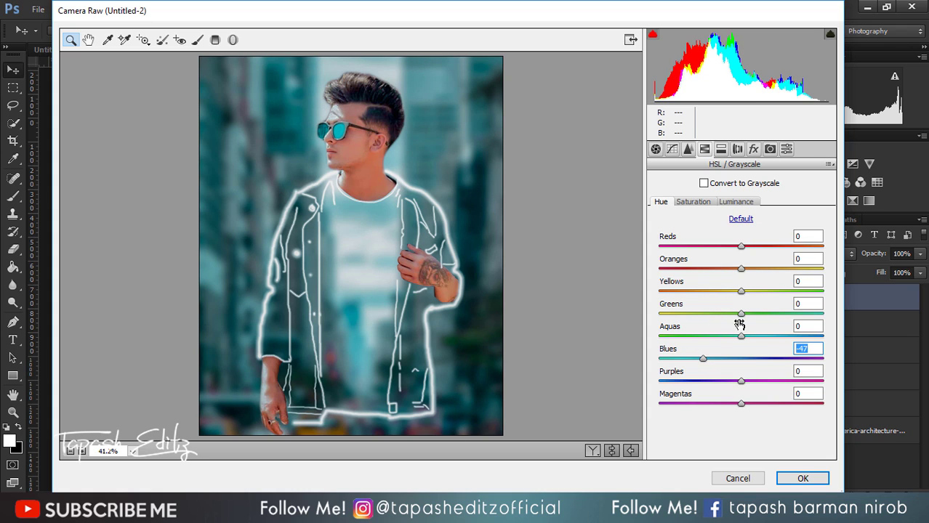
Step: Refine the warm tones in HSL by raising Oranges luminance, lowering Reds saturation and setting the Yellows hue to +22
left_click(736, 201)
left_click_drag(742, 269, 782, 268)
mouse_move(741, 246)
left_mouse_down()
mouse_move(776, 245)
mouse_move(772, 267)
mouse_move(739, 264)
left_mouse_up()
left_click(680, 202)
left_click_drag(741, 246, 705, 242)
left_click_drag(739, 269, 759, 283)
left_click(671, 206)
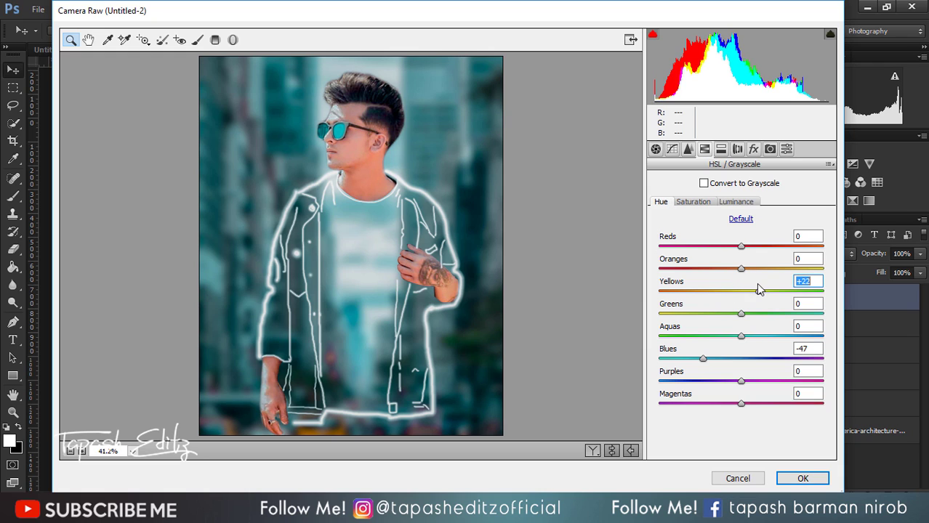
Step: Darken the image edges with a negative post-crop vignette in the Camera Raw effects
left_click(753, 149)
left_click_drag(742, 324, 738, 326)
left_click_drag(729, 324, 719, 325)
left_click_drag(716, 207, 615, 200)
Step: Set luminance noise reduction to 35 and apply the Camera Raw adjustments to the merged layer
left_click(684, 147)
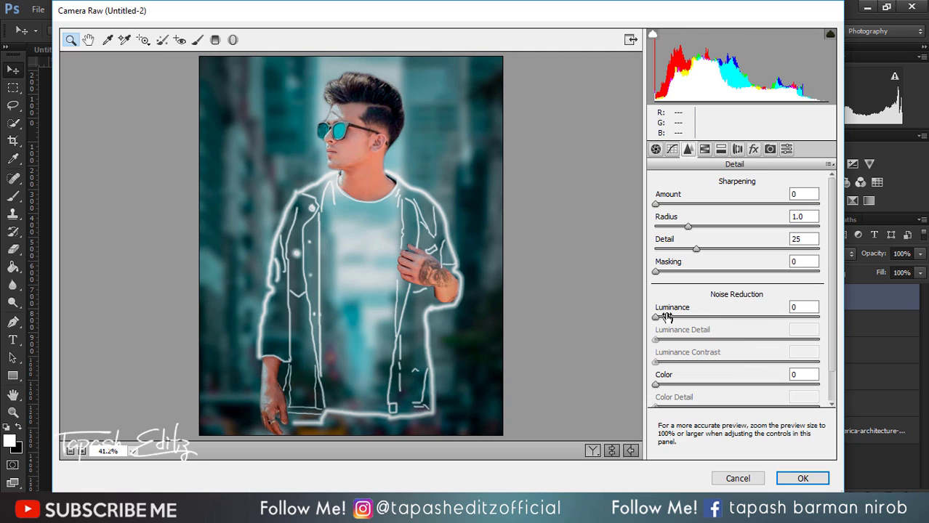
left_click_drag(656, 317, 715, 323)
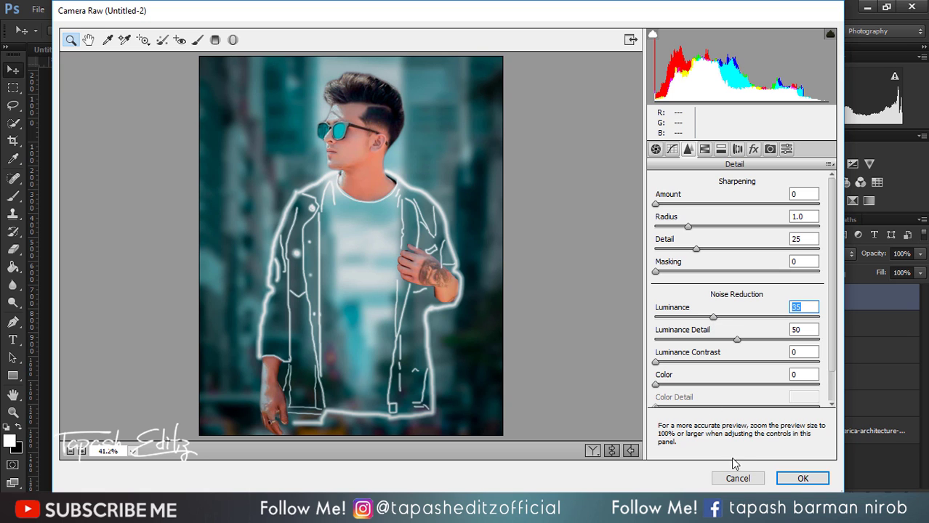
left_click(800, 479)
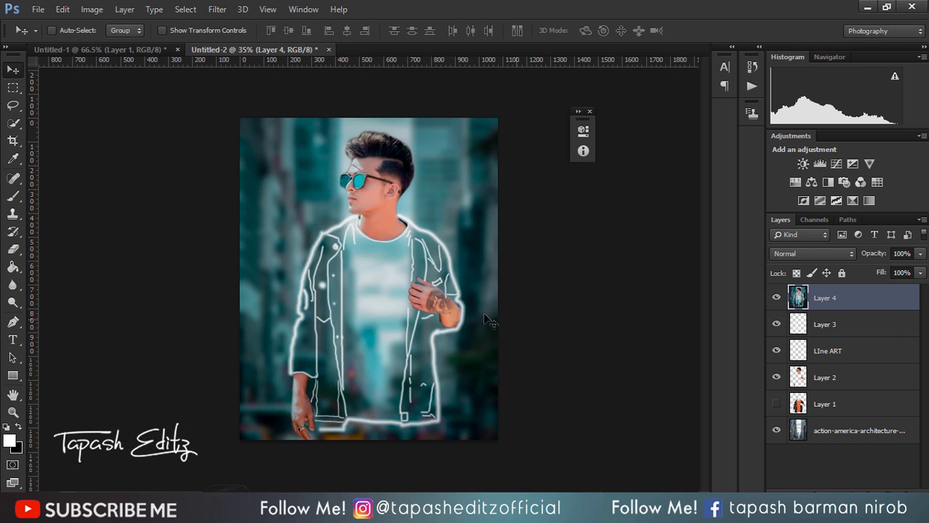
scroll(407, 260, "down", 8)
scroll(406, 263, "up", 5)
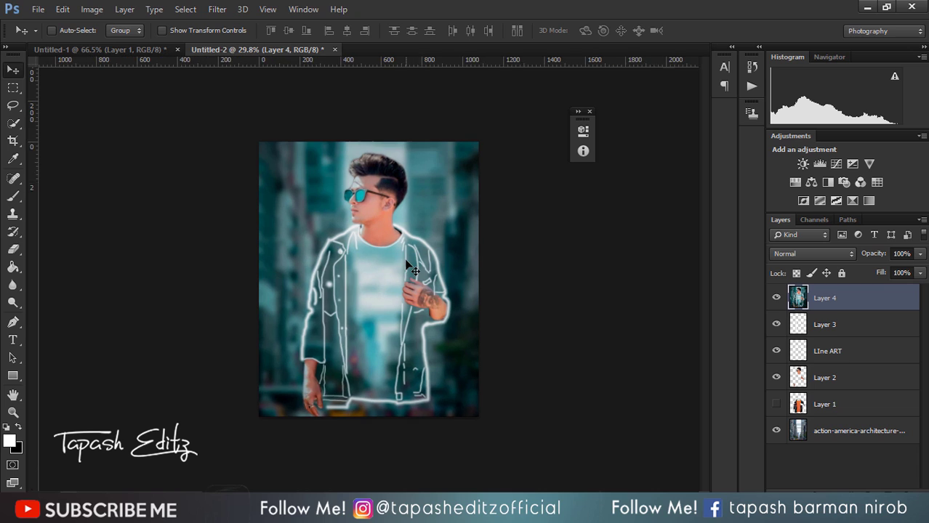